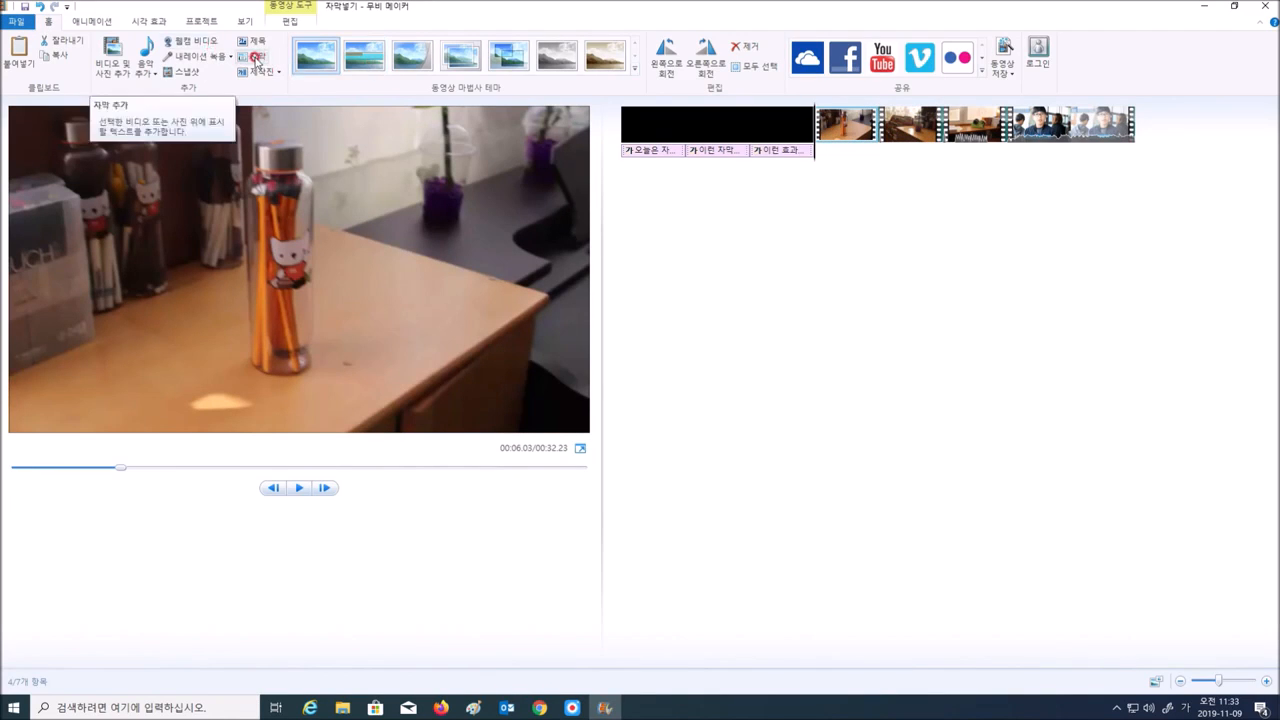
- Add a caption at the start of the first video clip with the text "여기에 자막 입력"
left_click(256, 57)
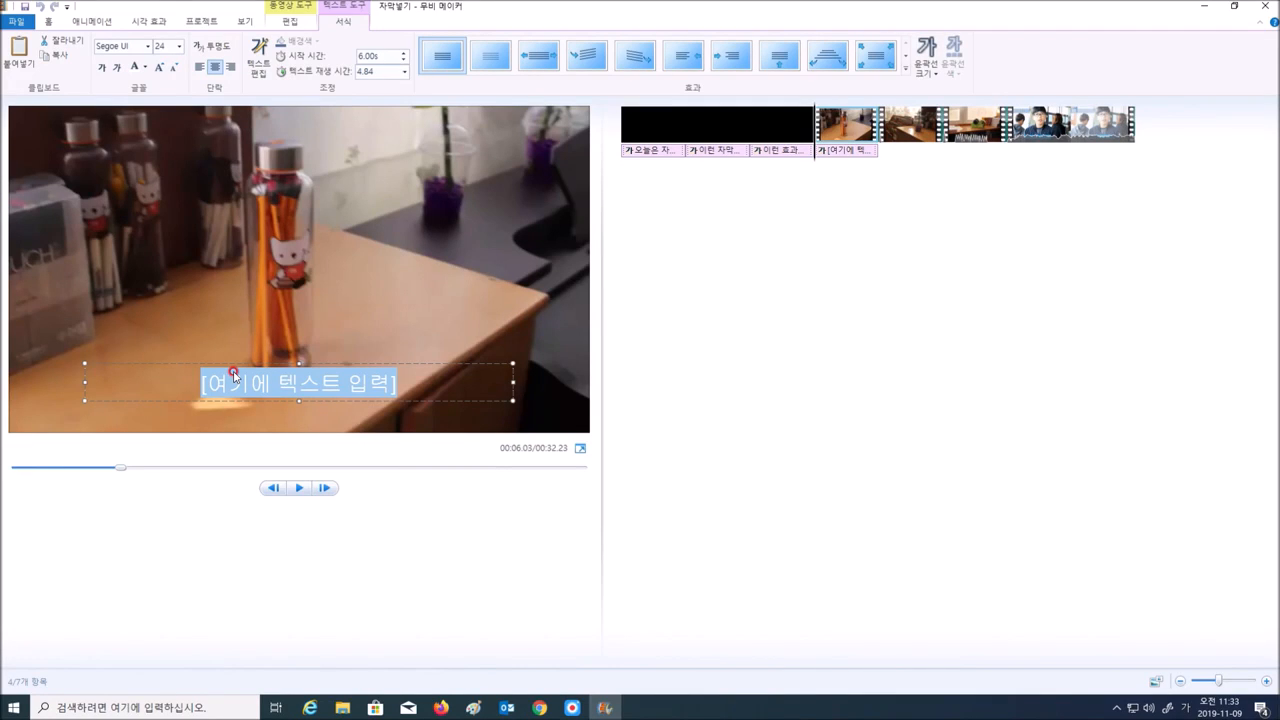
type("여기에 자")
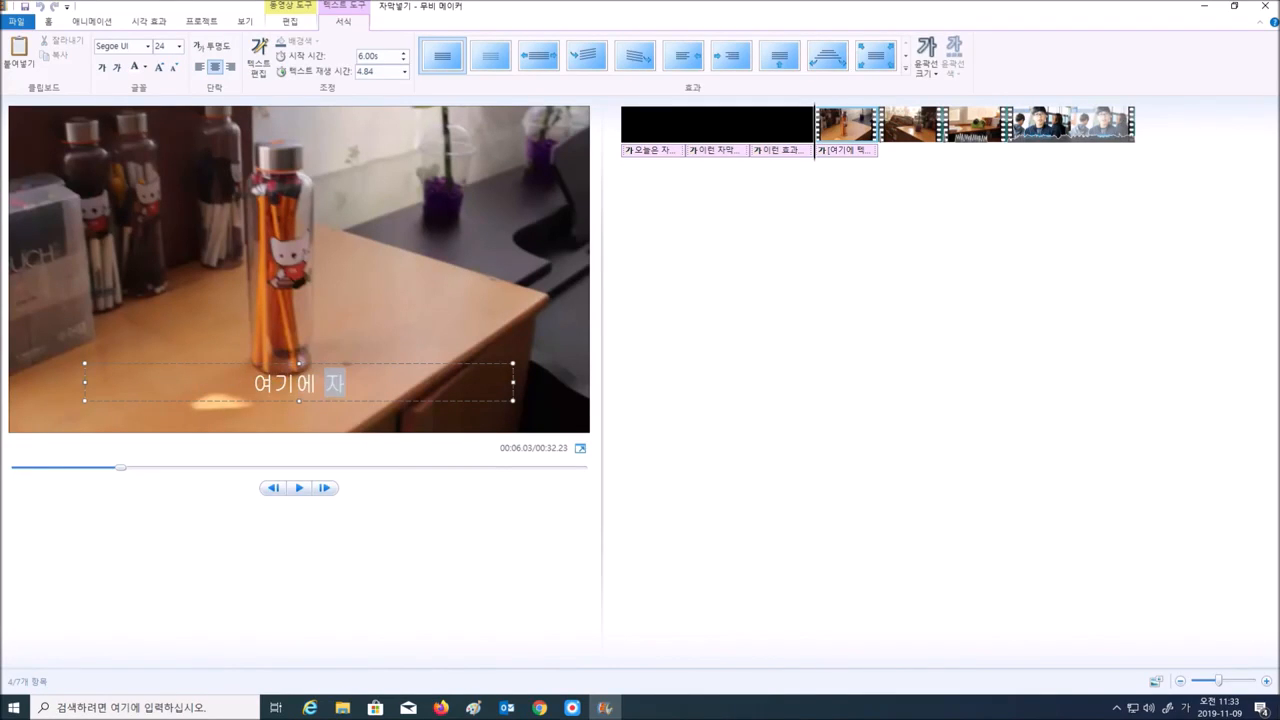
type("막 입력")
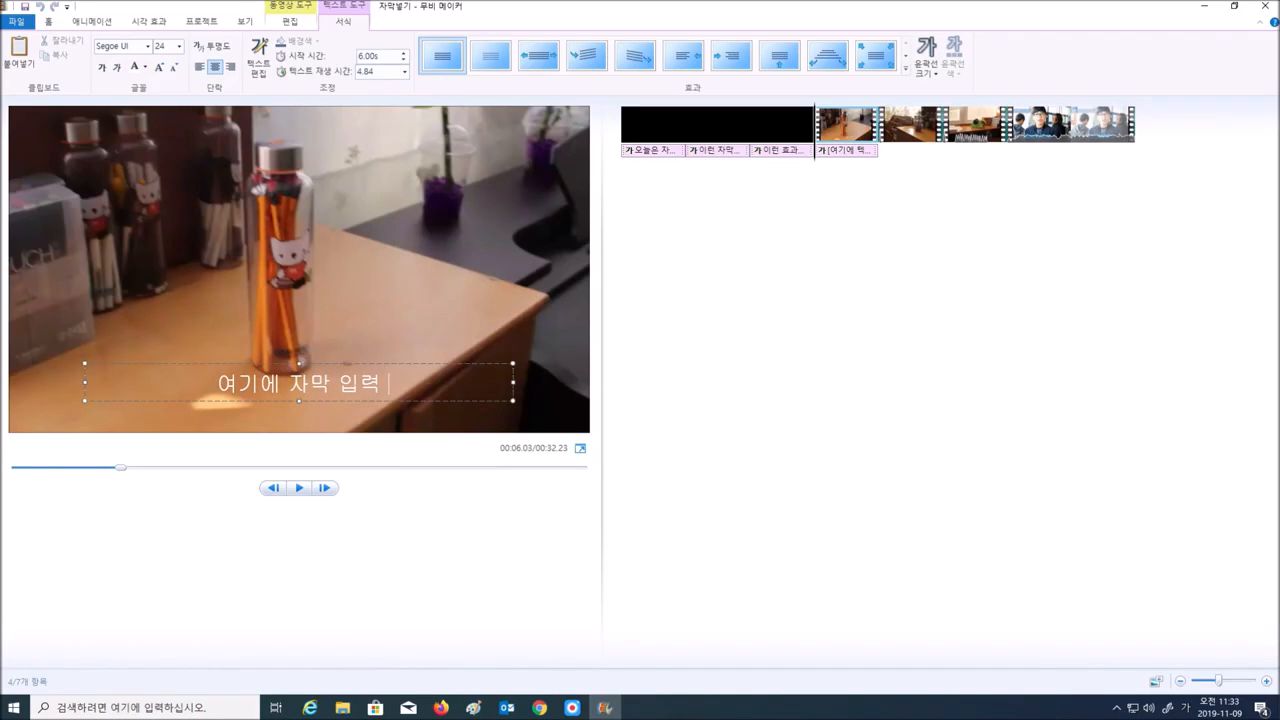
- Preview the new caption by playing the clip briefly and scrubbing along the caption's duration
left_click(300, 488)
left_click(300, 488)
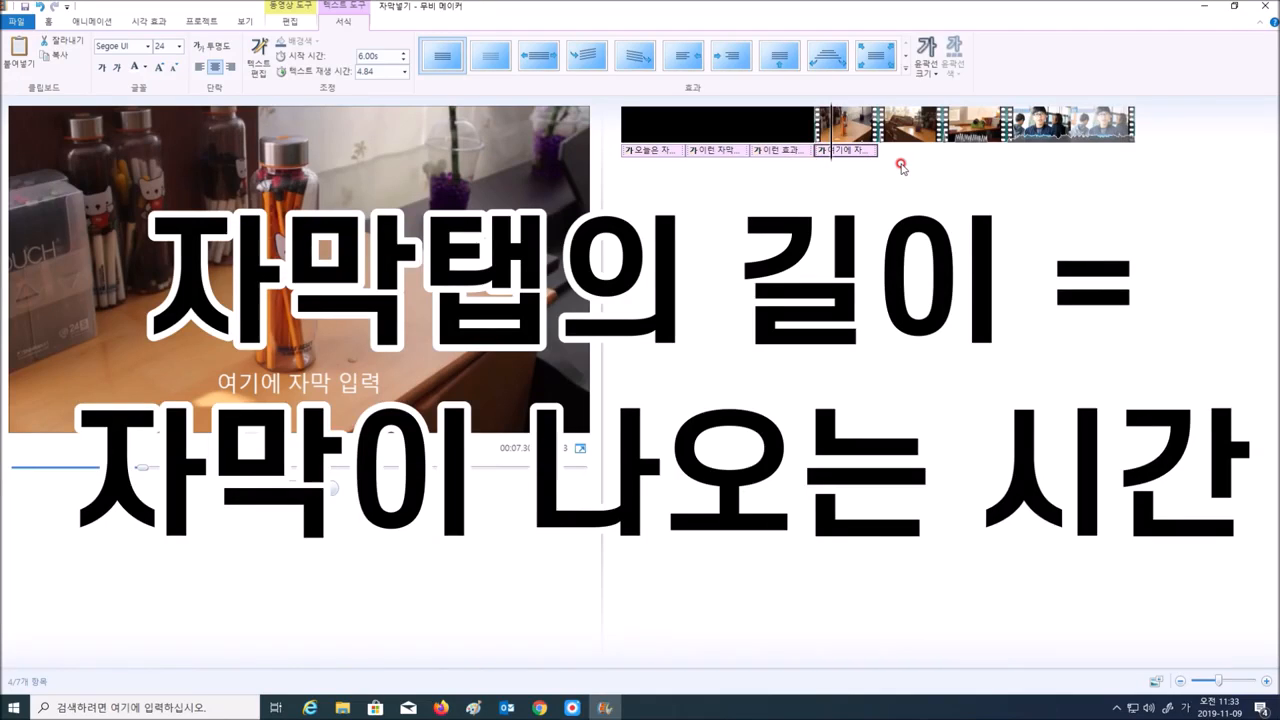
left_click_drag(831, 147, 860, 148)
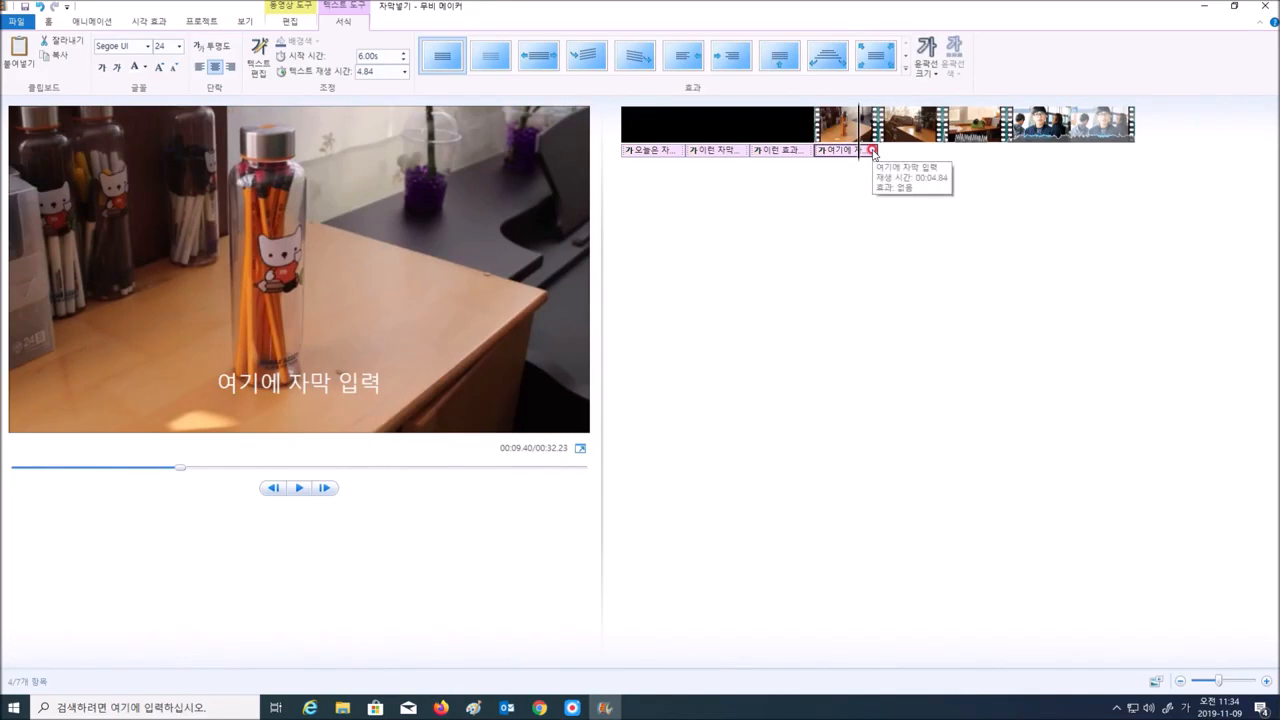
- Change the font of the "여기에 자막 입력" caption to -윤고딕320
left_click(849, 152)
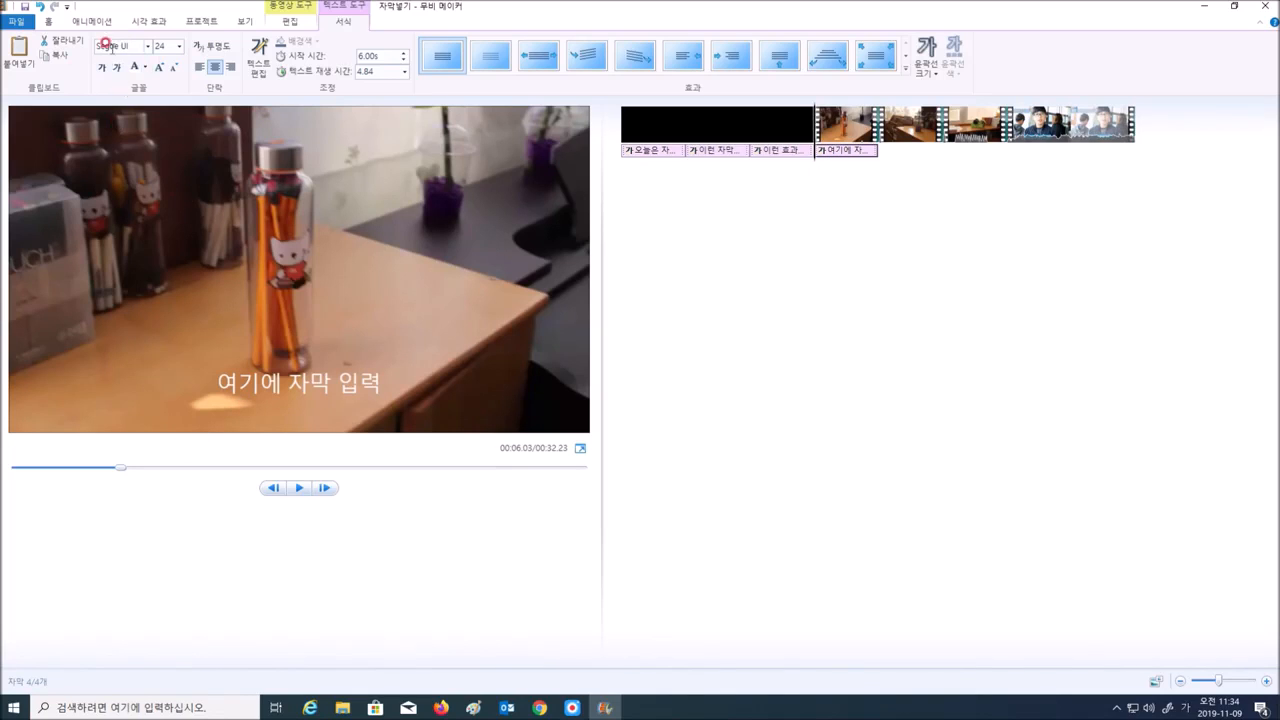
left_click(106, 46)
left_click(146, 47)
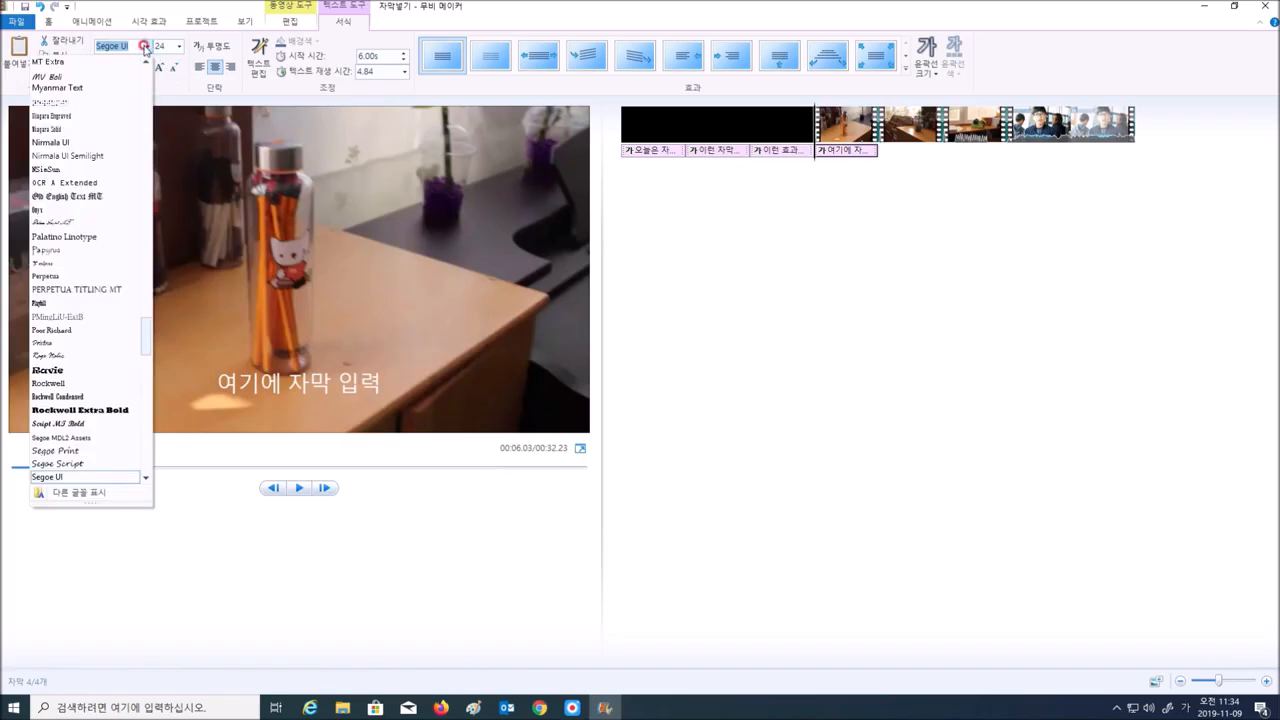
left_click_drag(146, 344, 167, 370)
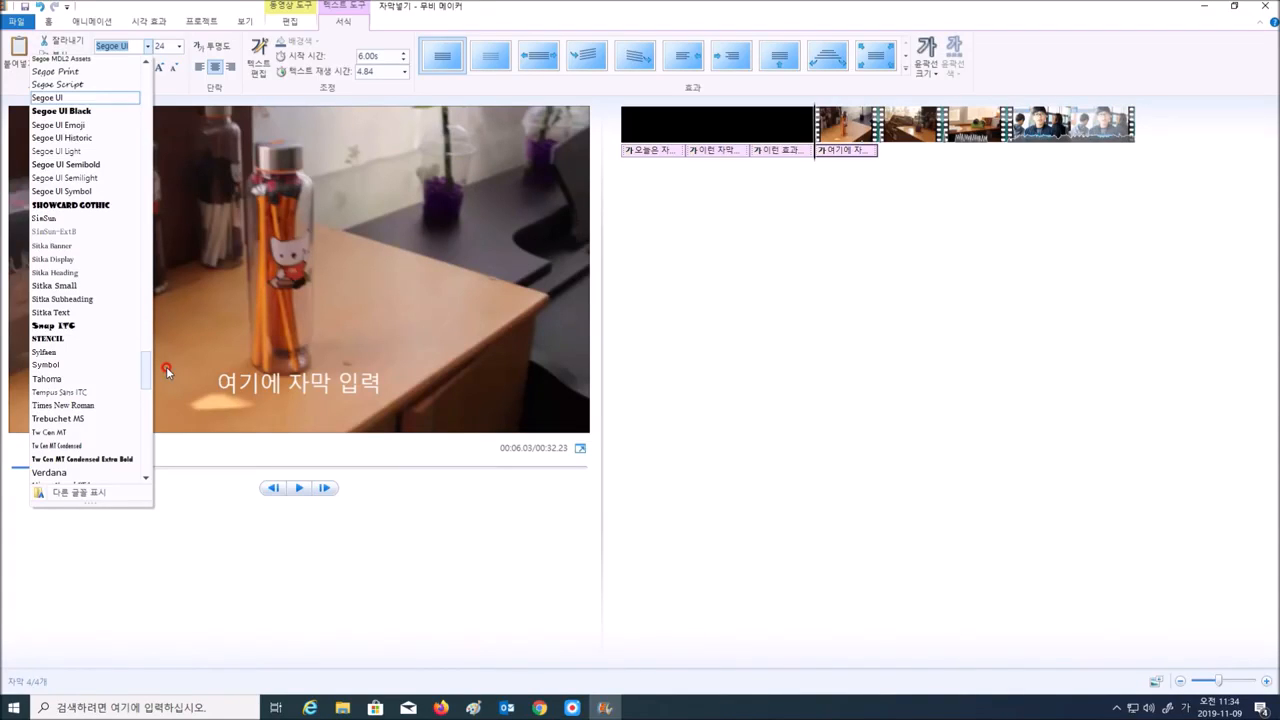
left_click_drag(148, 366, 145, 441)
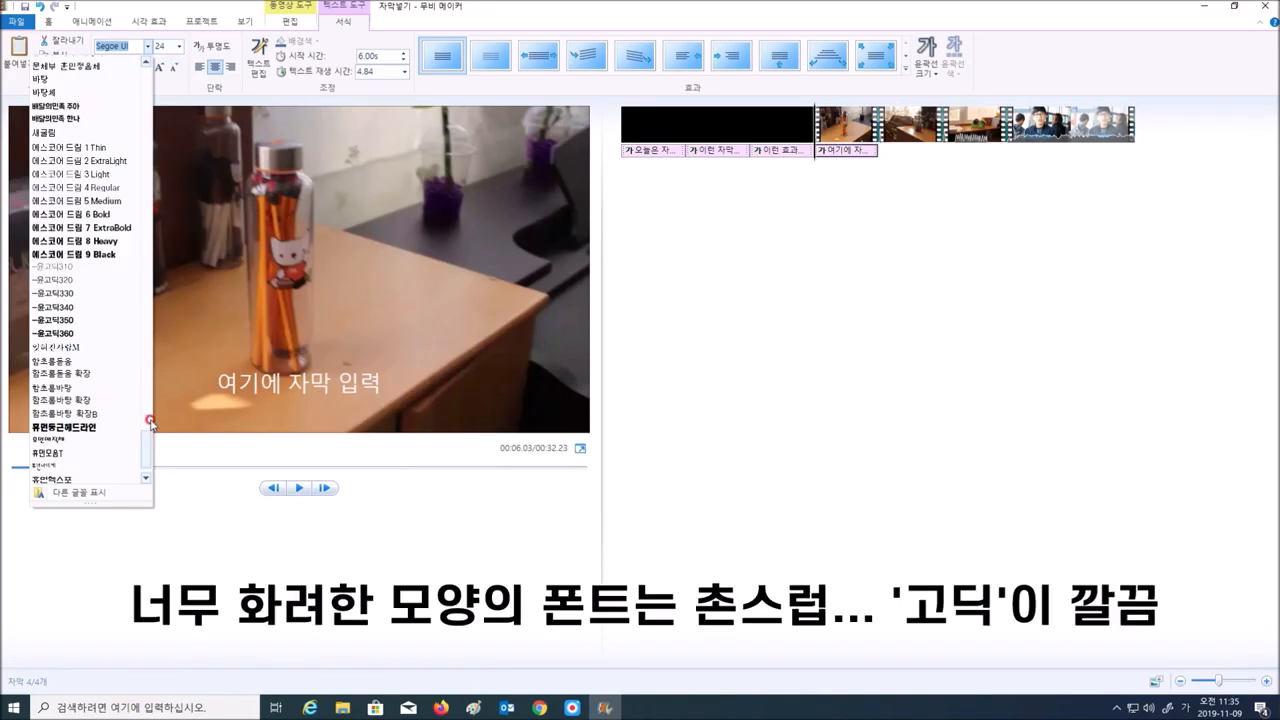
left_click(89, 286)
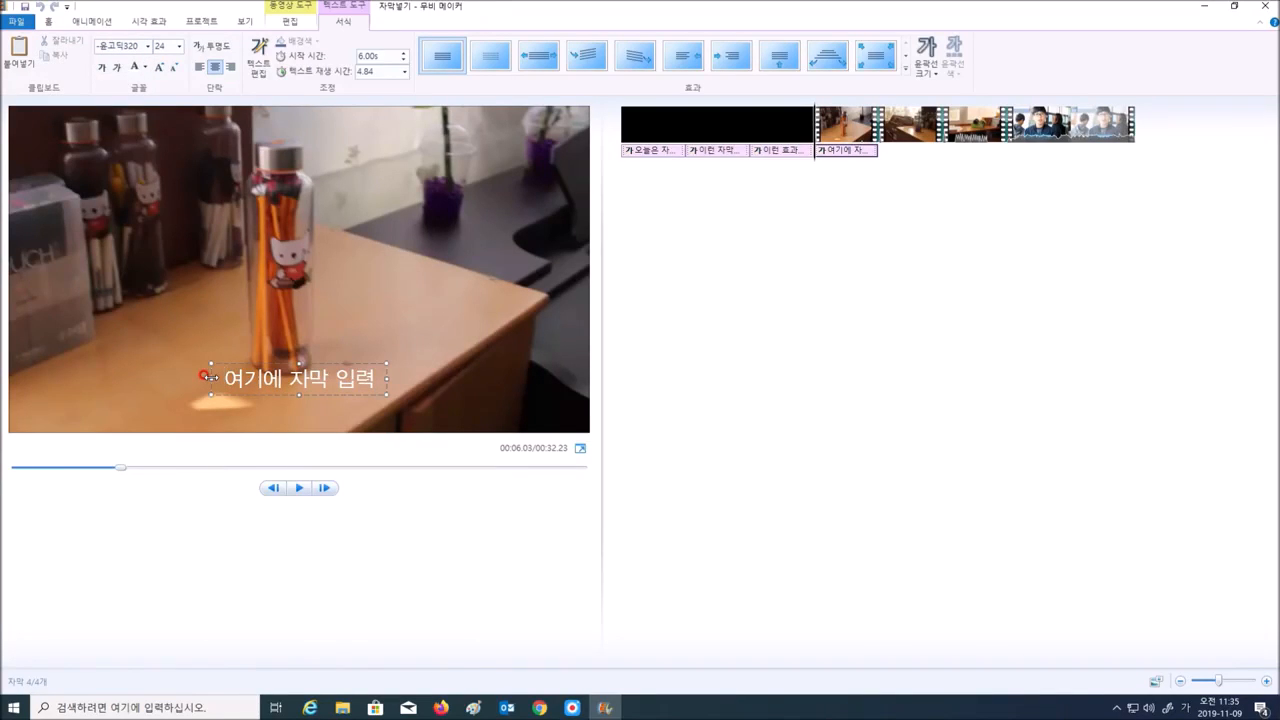
- Set the caption's font size to 80
left_click_drag(216, 377, 394, 375)
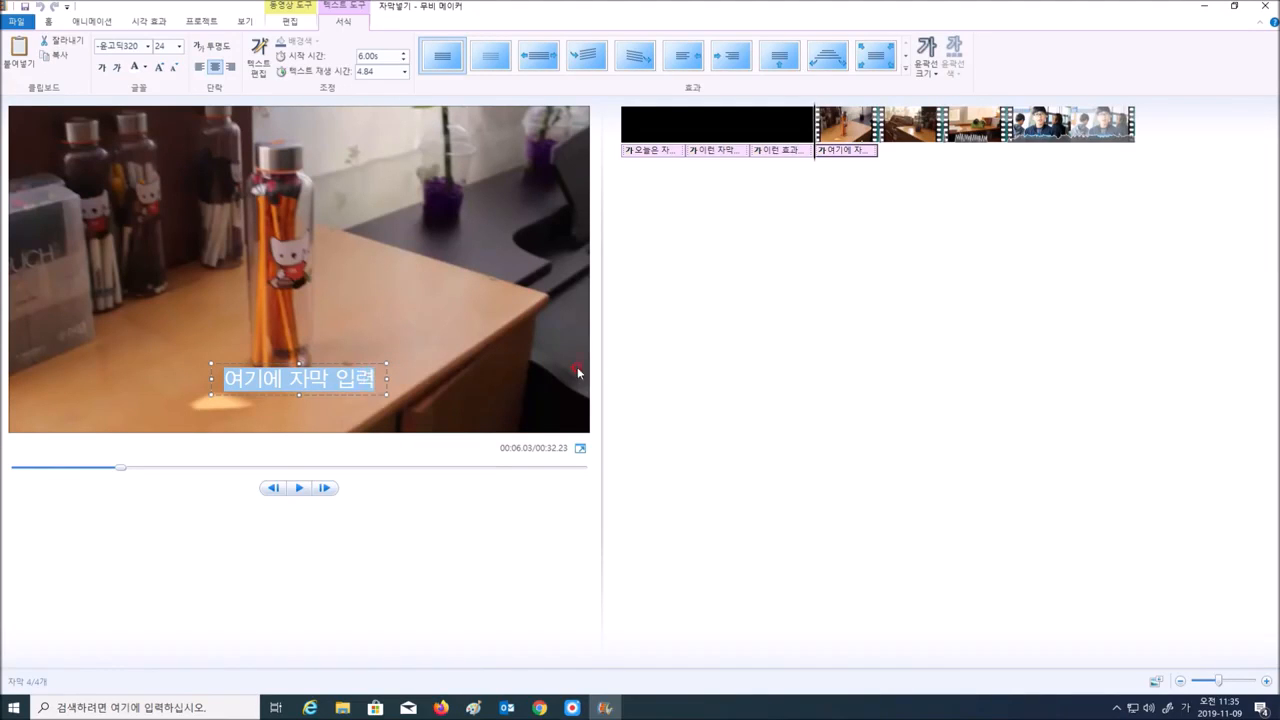
left_click(624, 327)
left_click(243, 375)
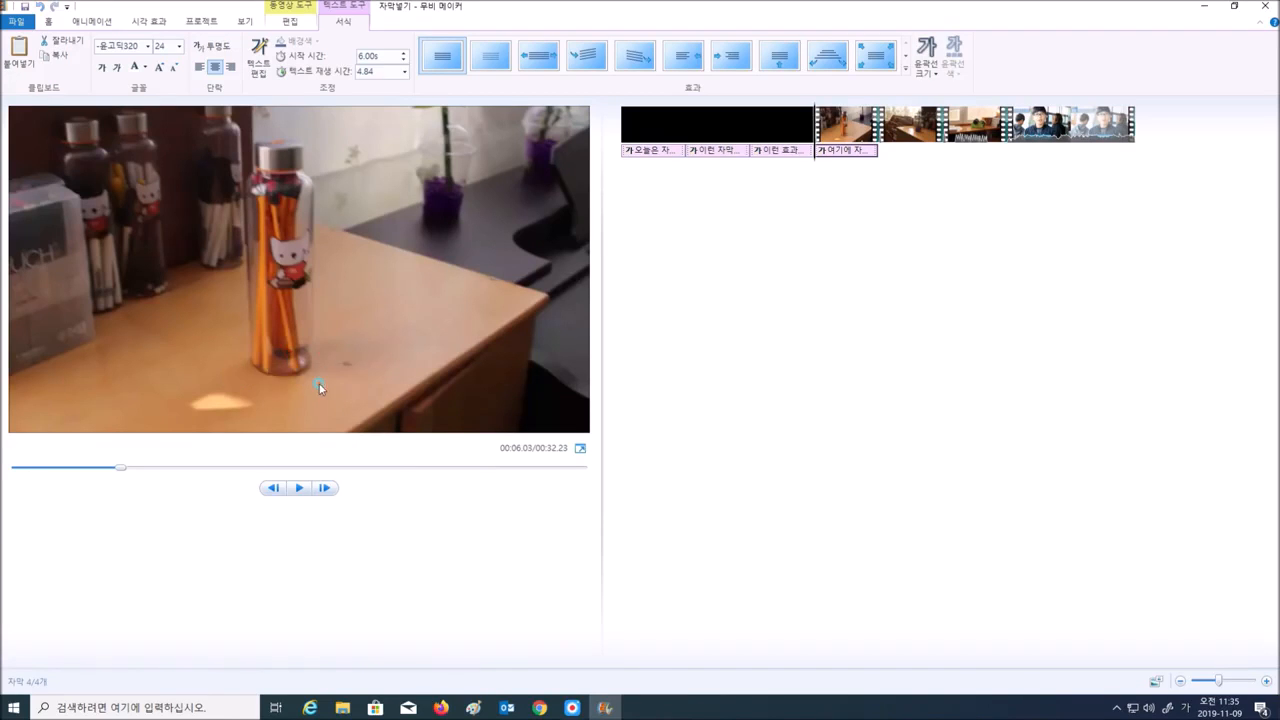
left_click(201, 384)
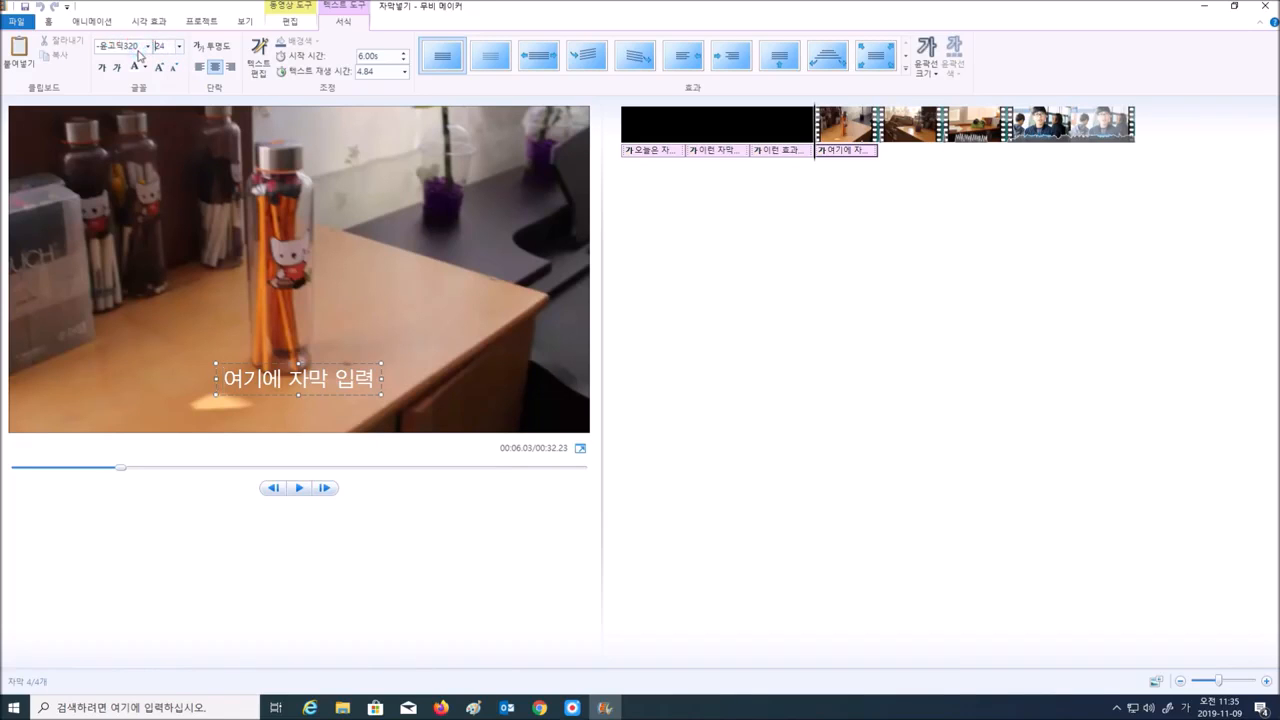
left_click(234, 84)
left_click(167, 43)
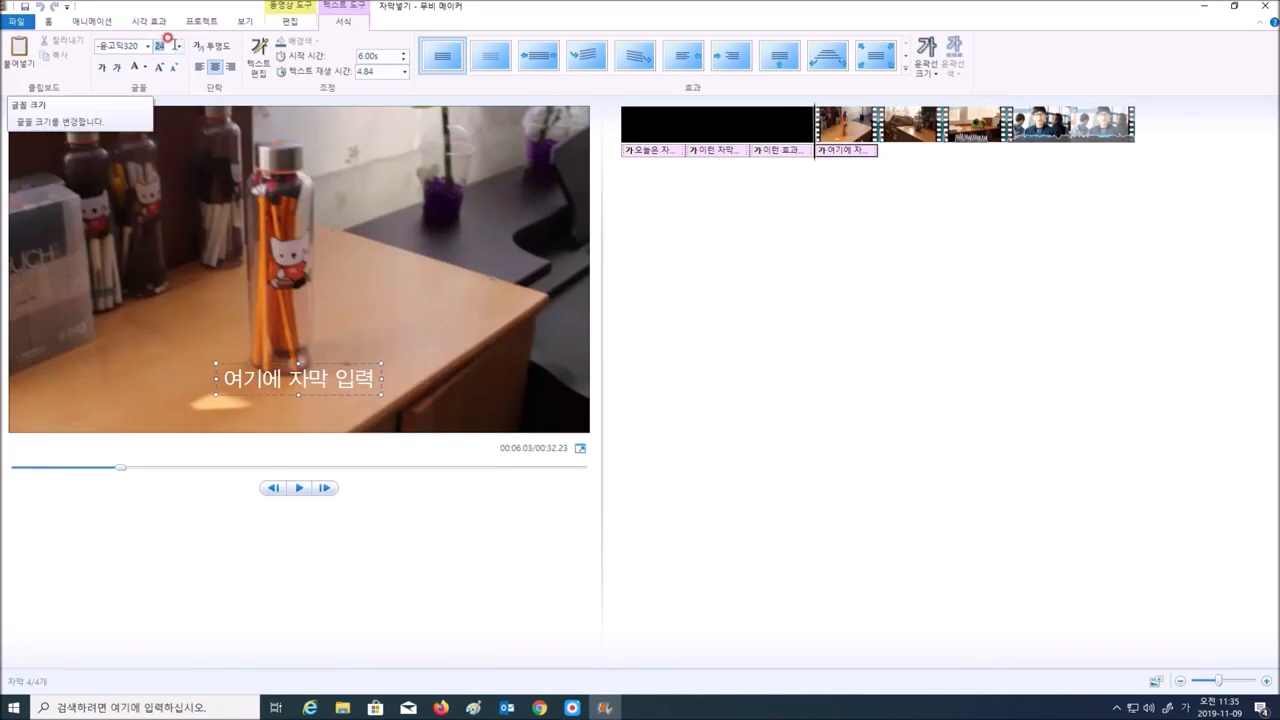
type("80")
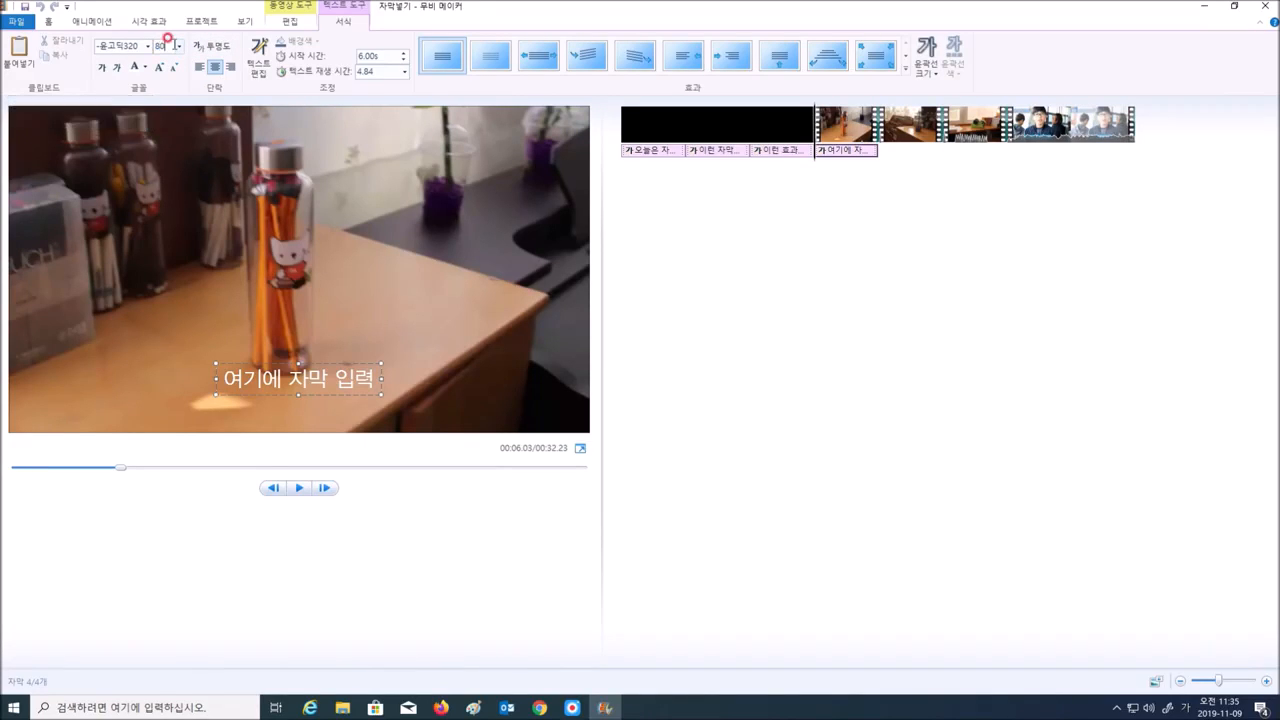
key("Return")
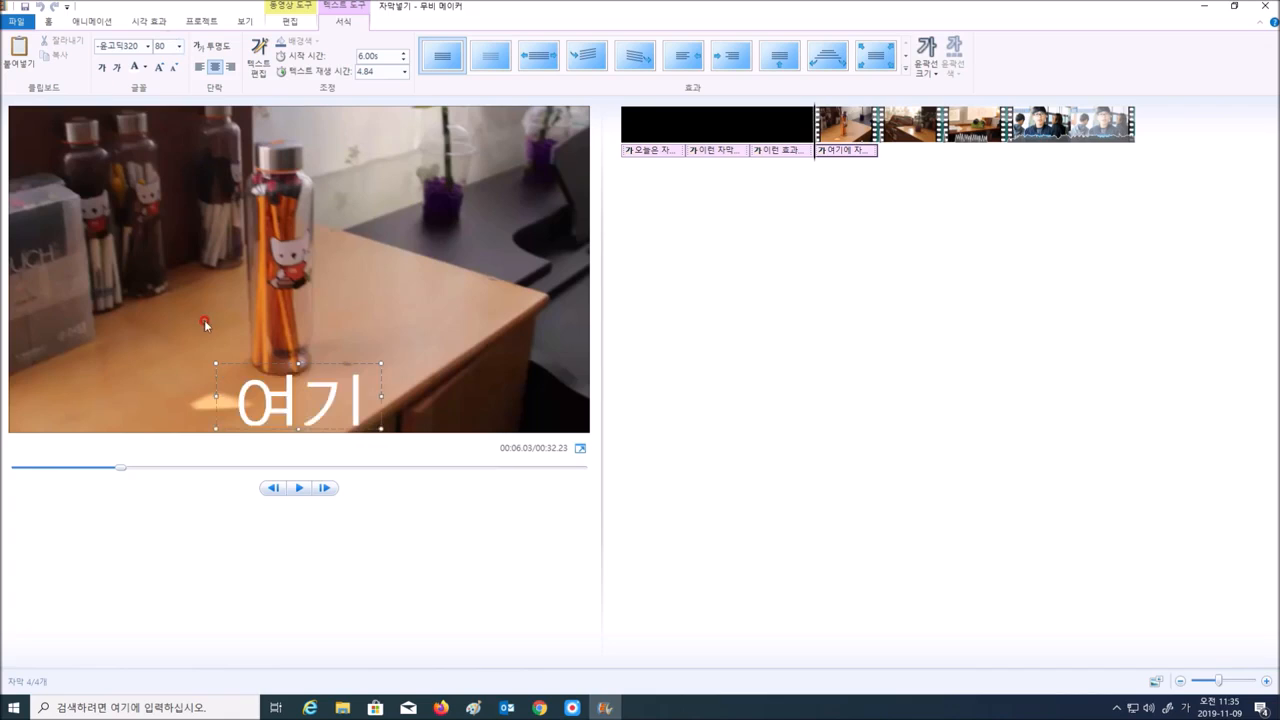
- Move the caption to the middle of the video frame and widen its text box to fit the text on one line
left_click_drag(329, 357, 278, 223)
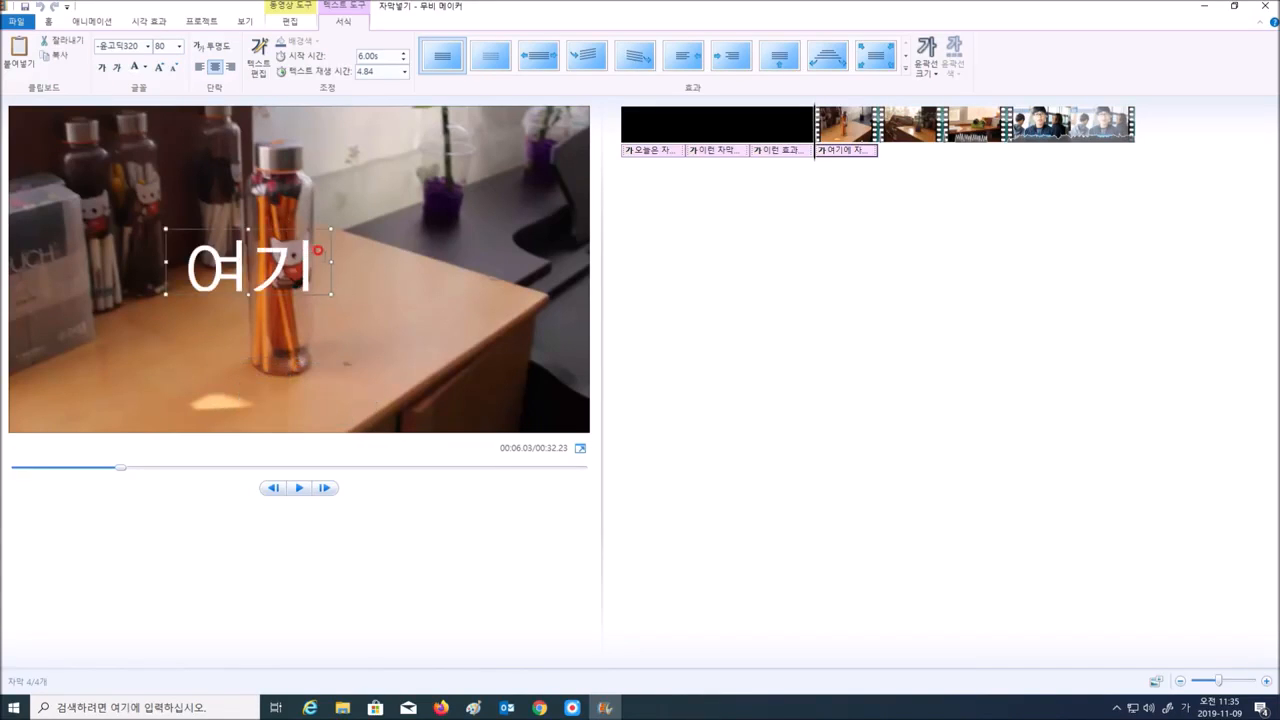
left_click_drag(331, 261, 550, 262)
left_click_drag(167, 312, 20, 312)
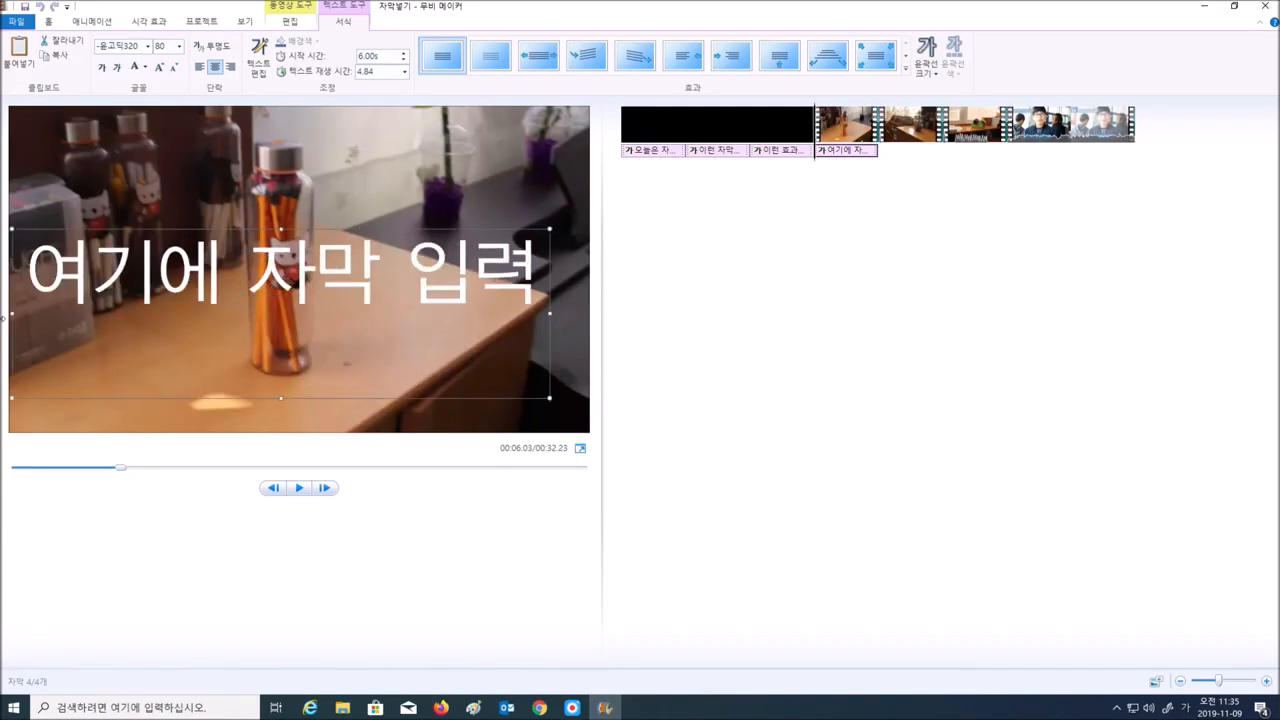
left_click_drag(416, 225, 434, 228)
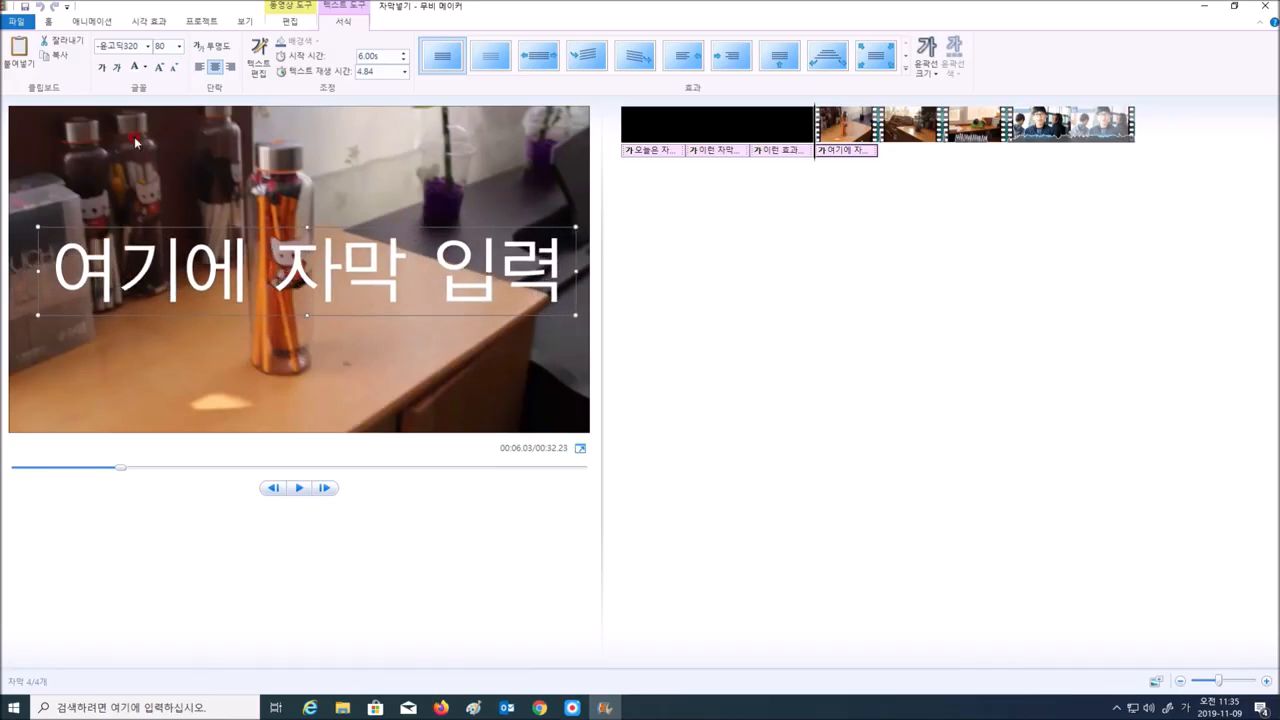
- Try smaller font sizes on the caption, first 48 and then 26
left_click(179, 46)
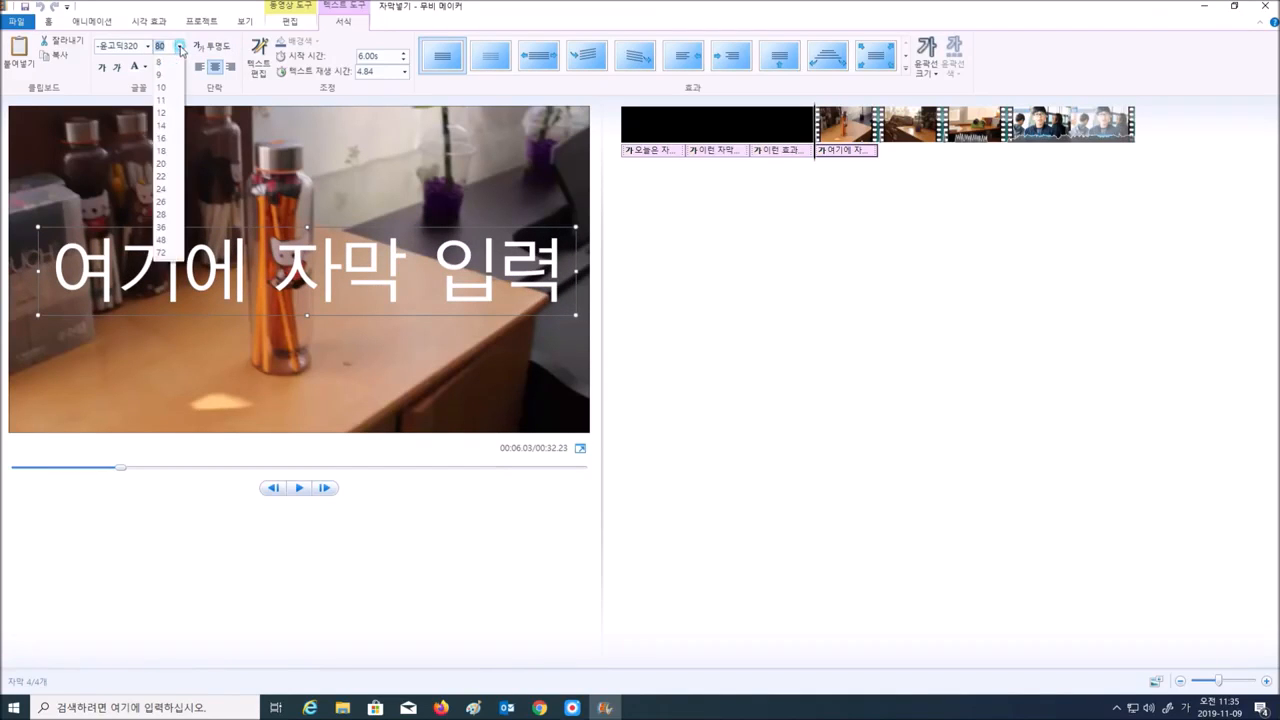
left_click(160, 240)
left_click(179, 46)
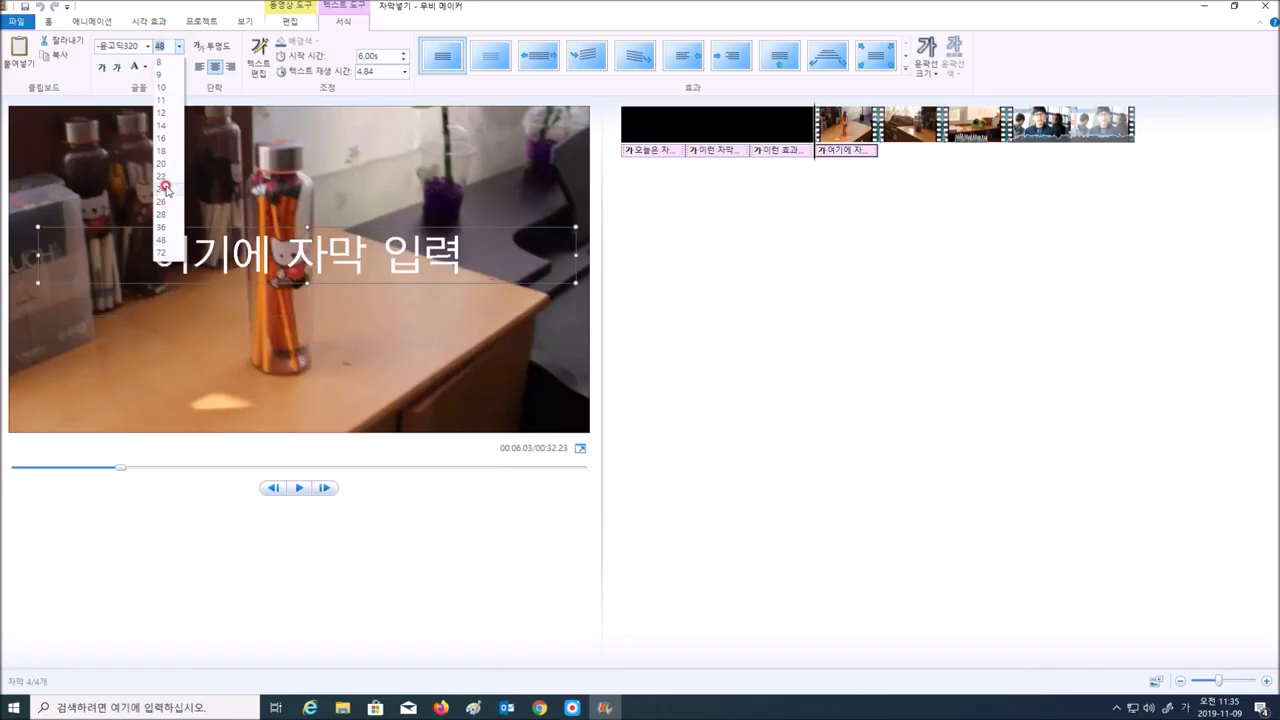
left_click(166, 201)
left_click(179, 46)
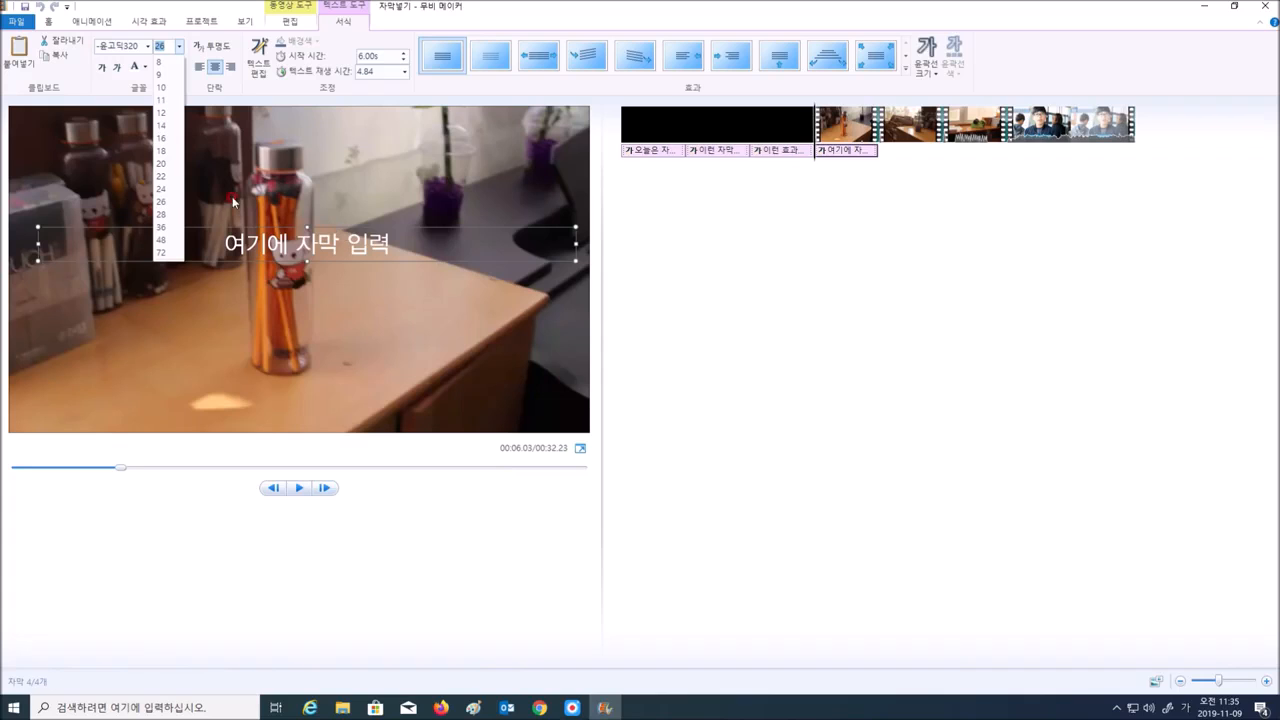
- Move the caption down to the lower edge of the video frame and set its font size to 24
left_click(367, 224)
left_click_drag(367, 224, 341, 381)
left_click(160, 46)
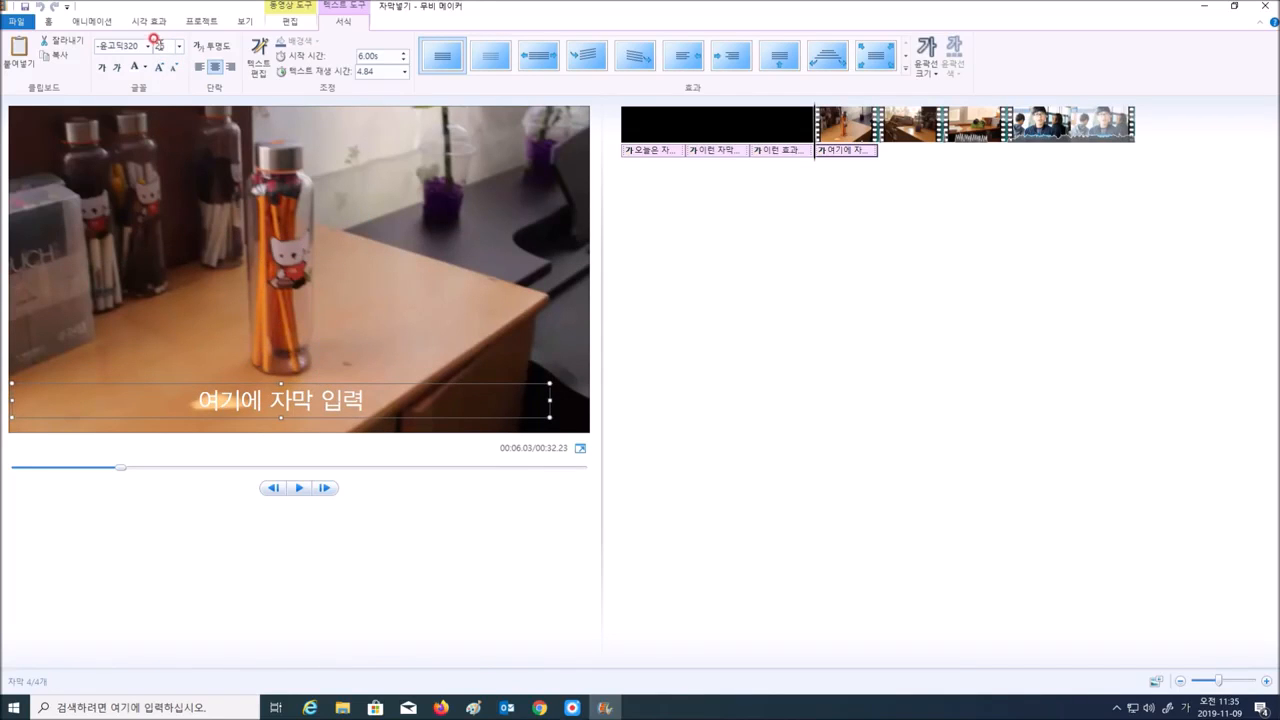
left_click(179, 46)
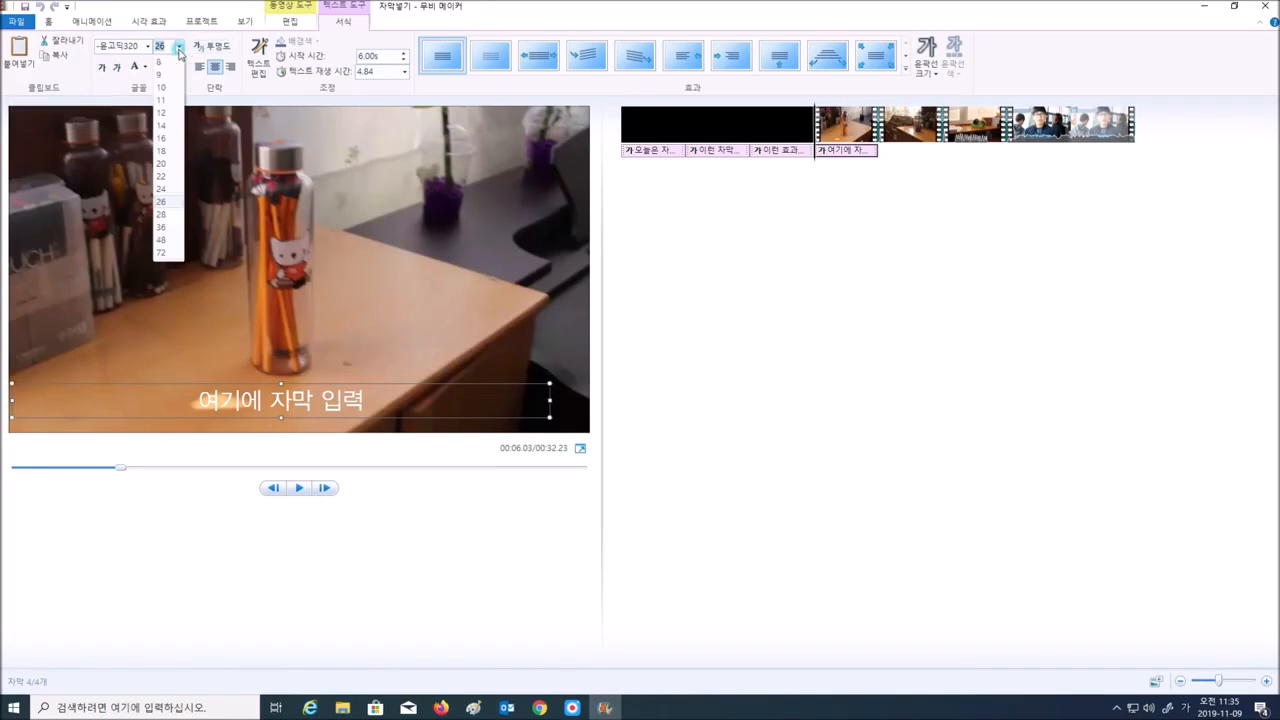
left_click(173, 190)
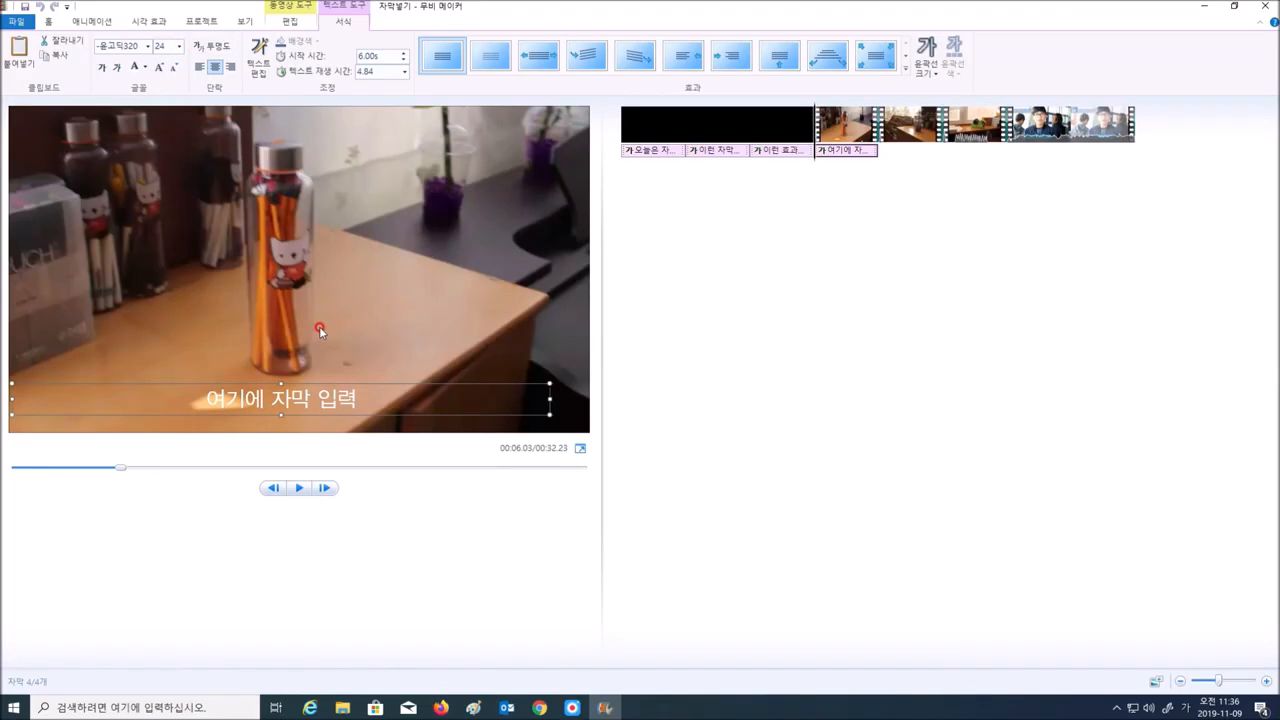
- Move the caption to the middle of the video frame and set its font size to 72
left_click(358, 384)
left_click_drag(358, 384, 358, 228)
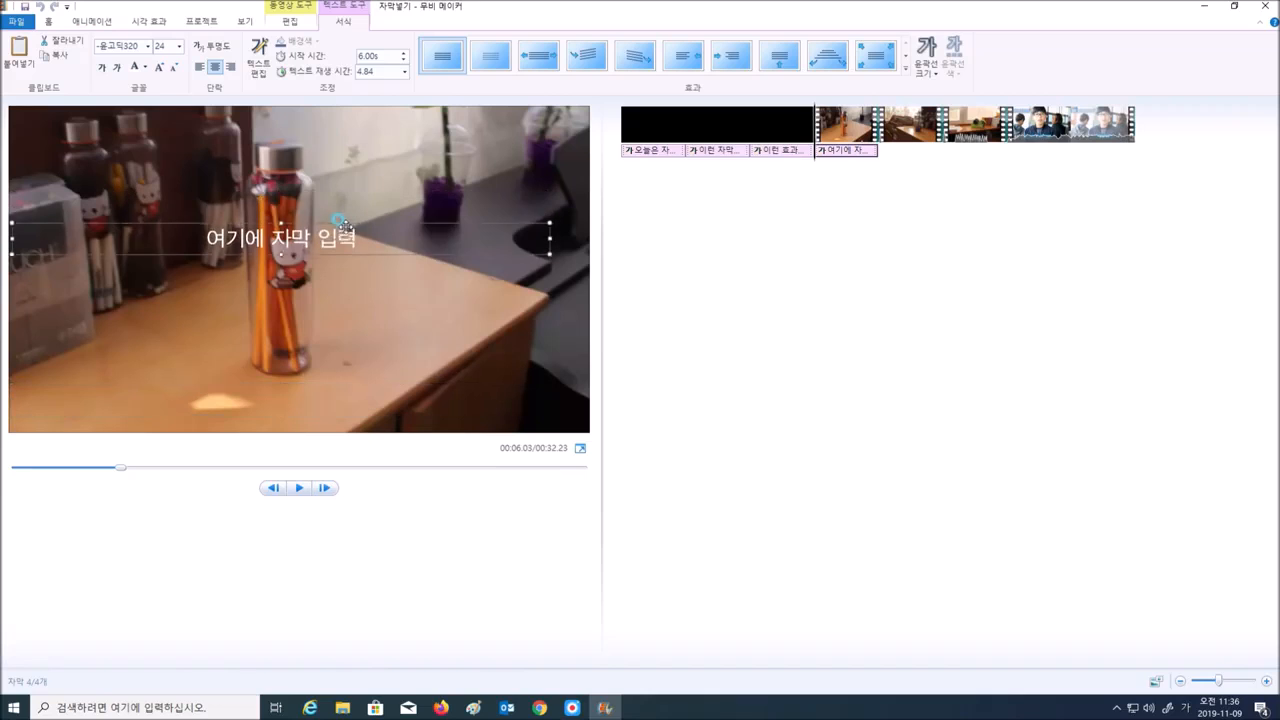
left_click(179, 46)
left_click(165, 252)
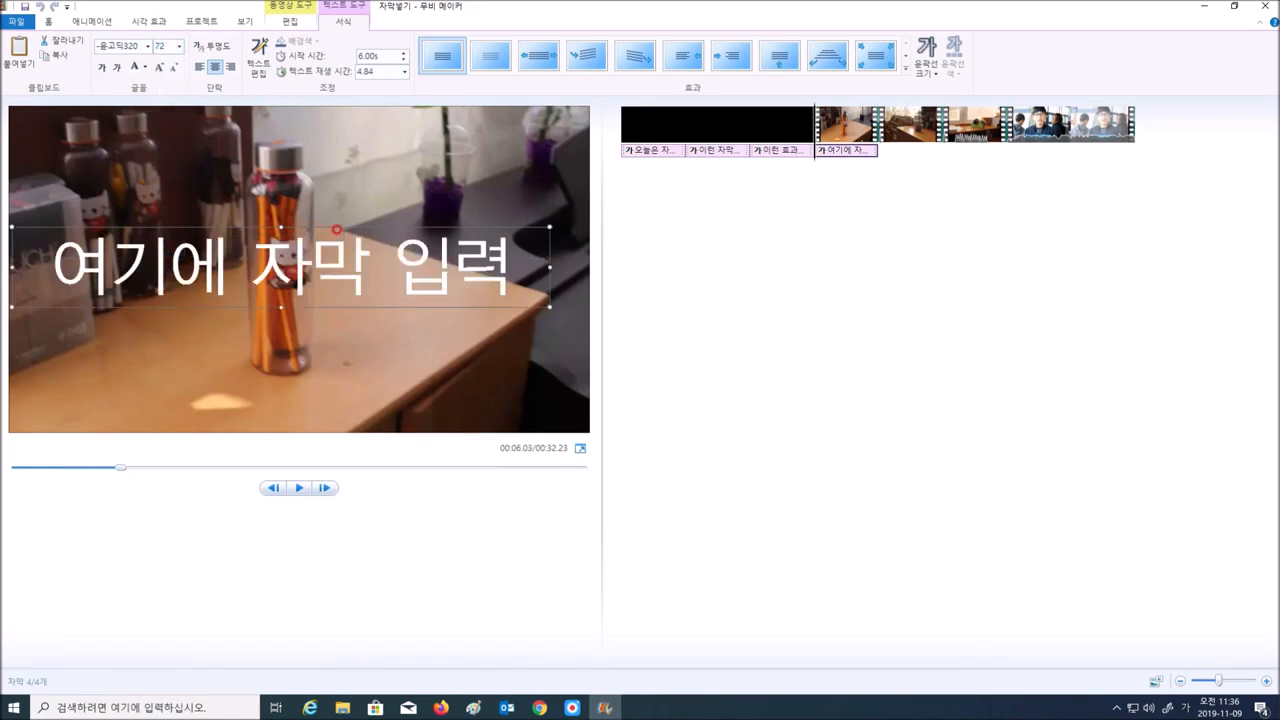
left_click_drag(358, 226, 371, 229)
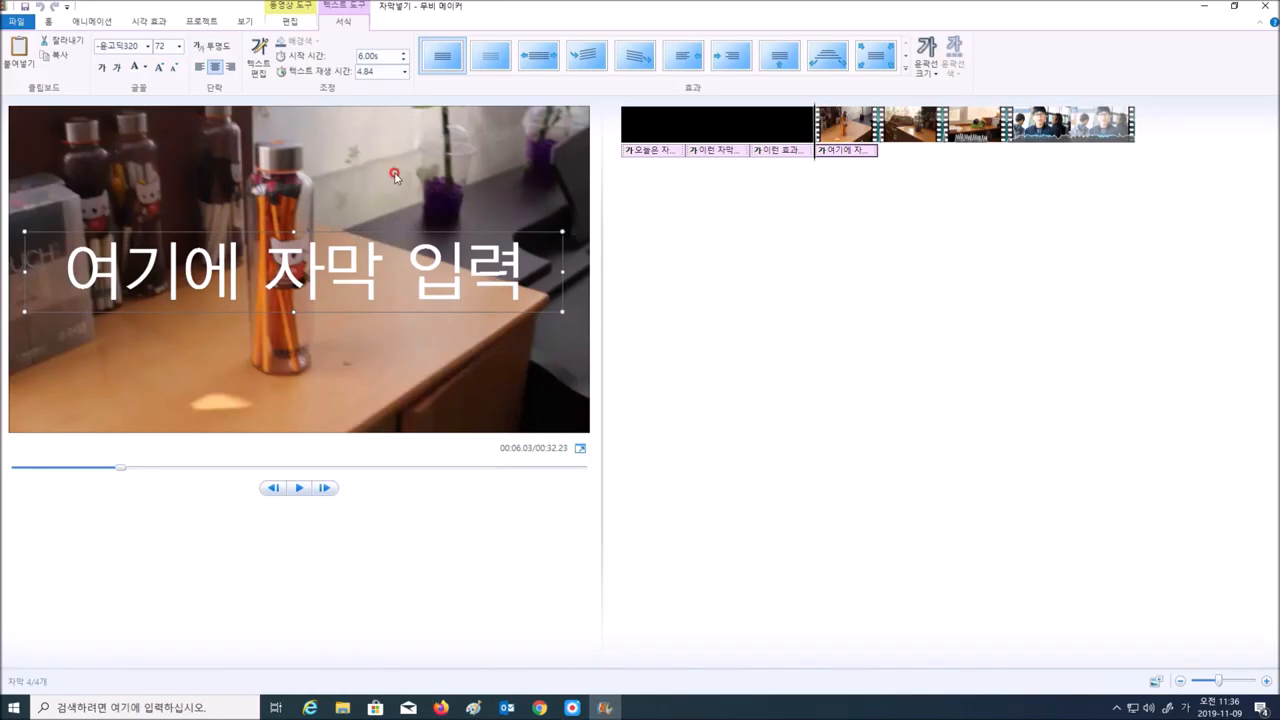
- Format the whole caption text as bold and italic, and color it red
left_click_drag(58, 261, 548, 272)
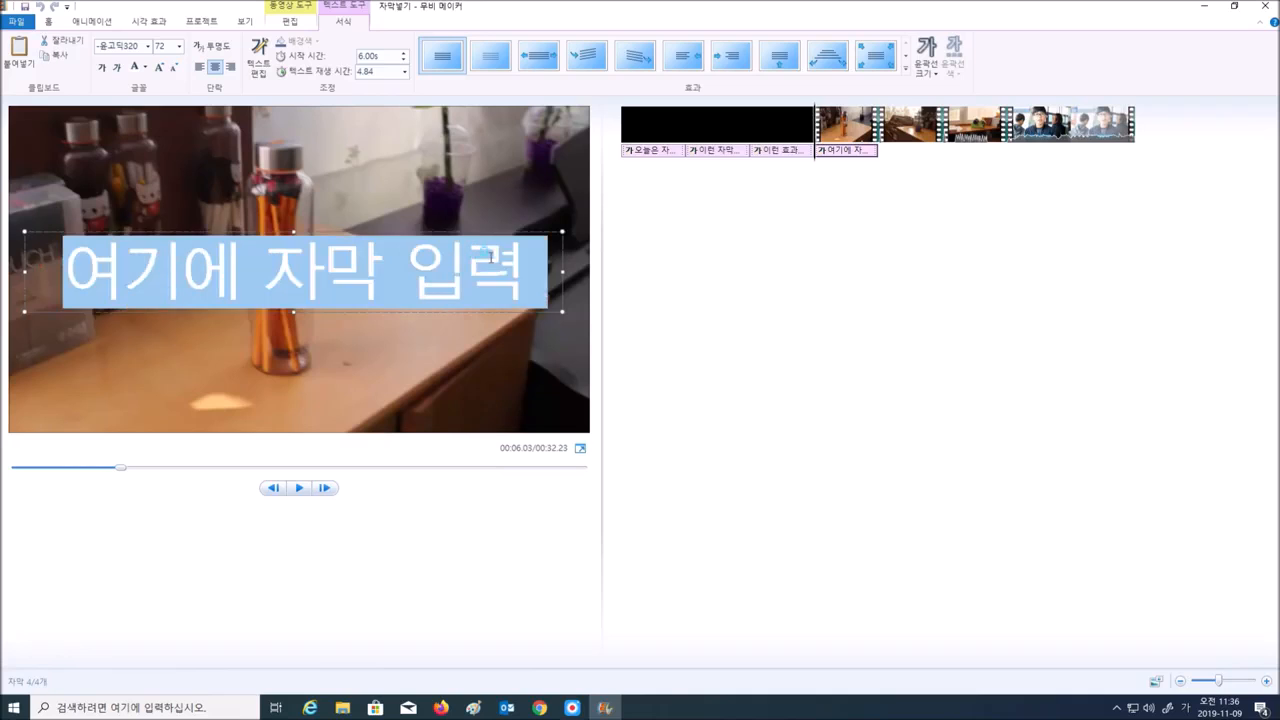
left_click(116, 68)
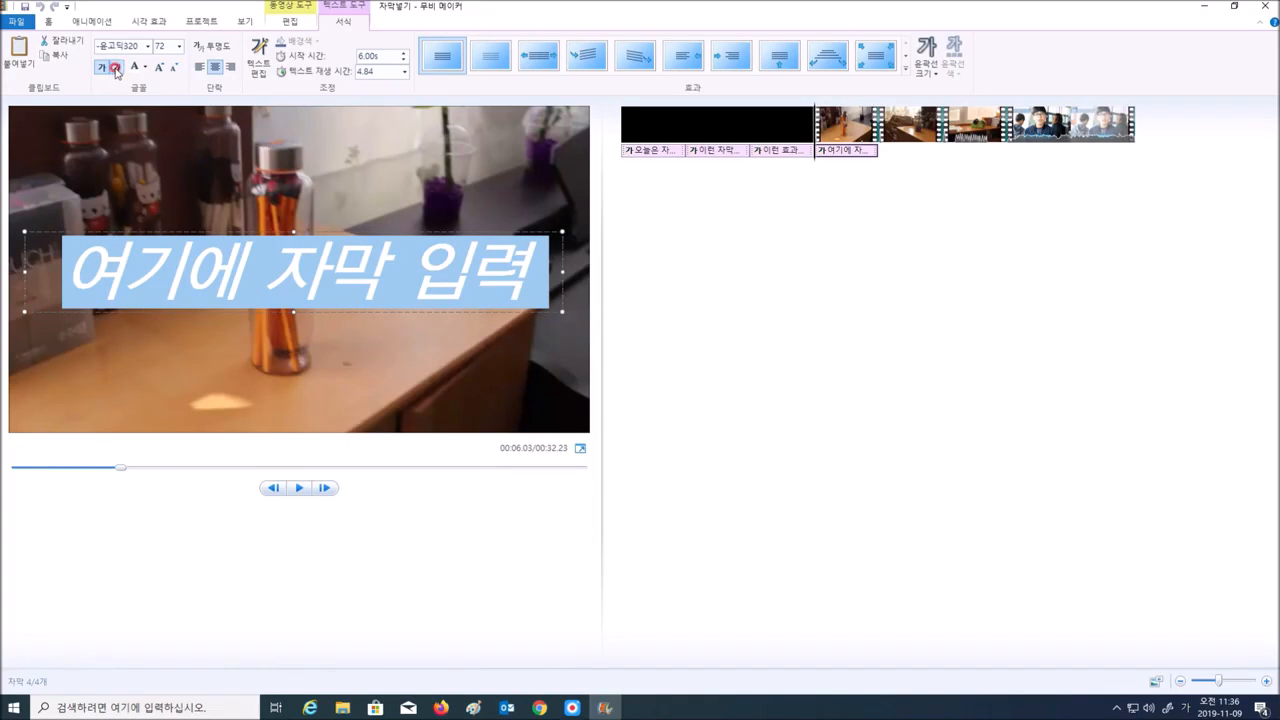
left_click(145, 67)
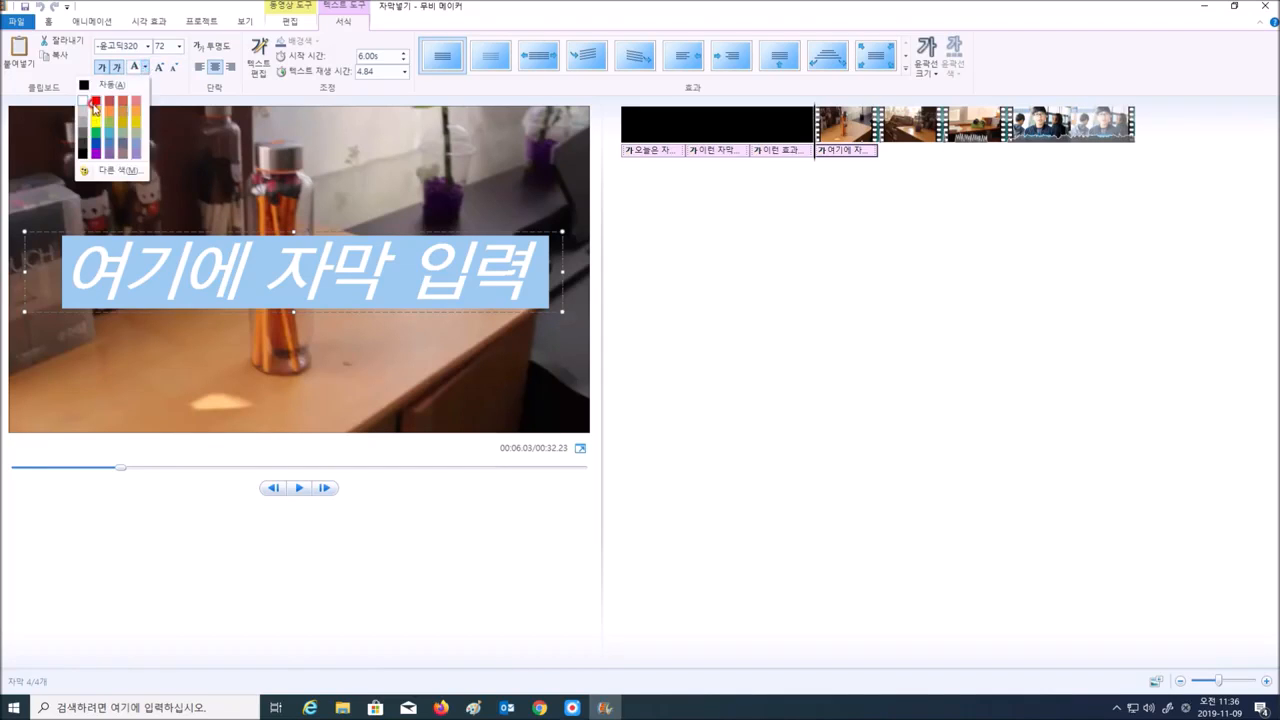
left_click(95, 102)
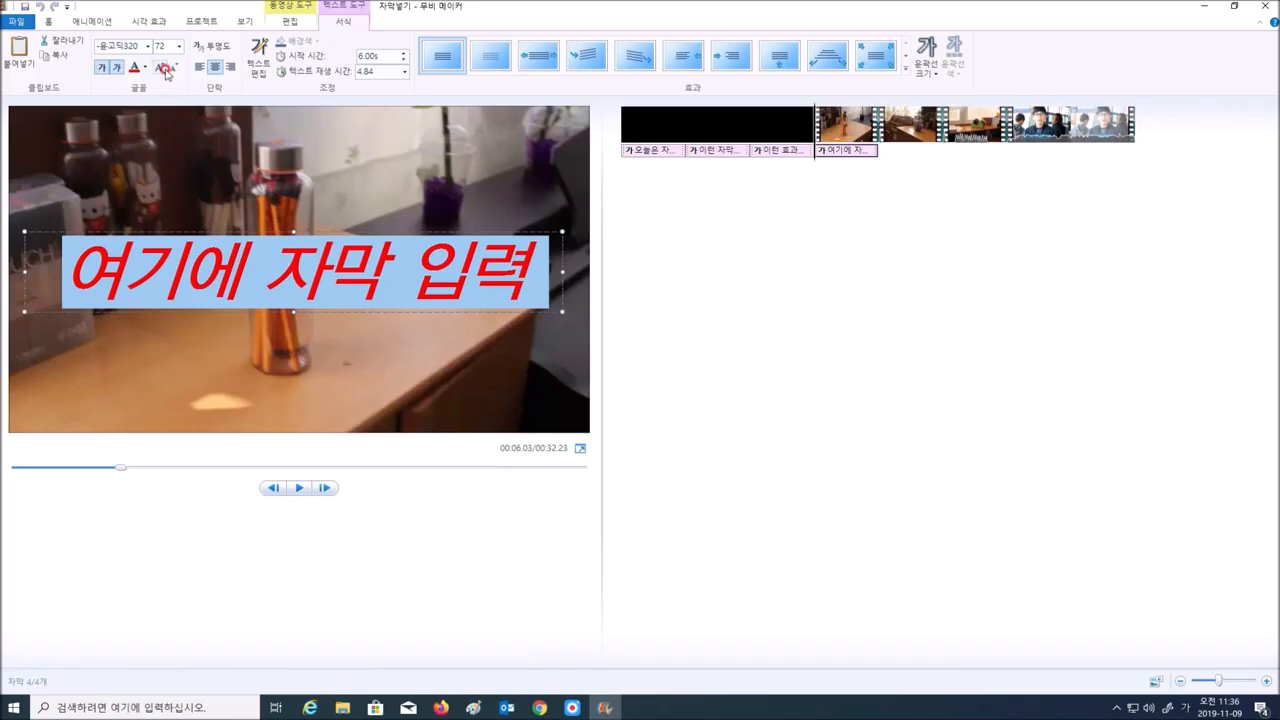
- Enlarge the caption text stepwise to size 120, then shrink it back to 72
left_click(166, 69)
left_click(165, 69)
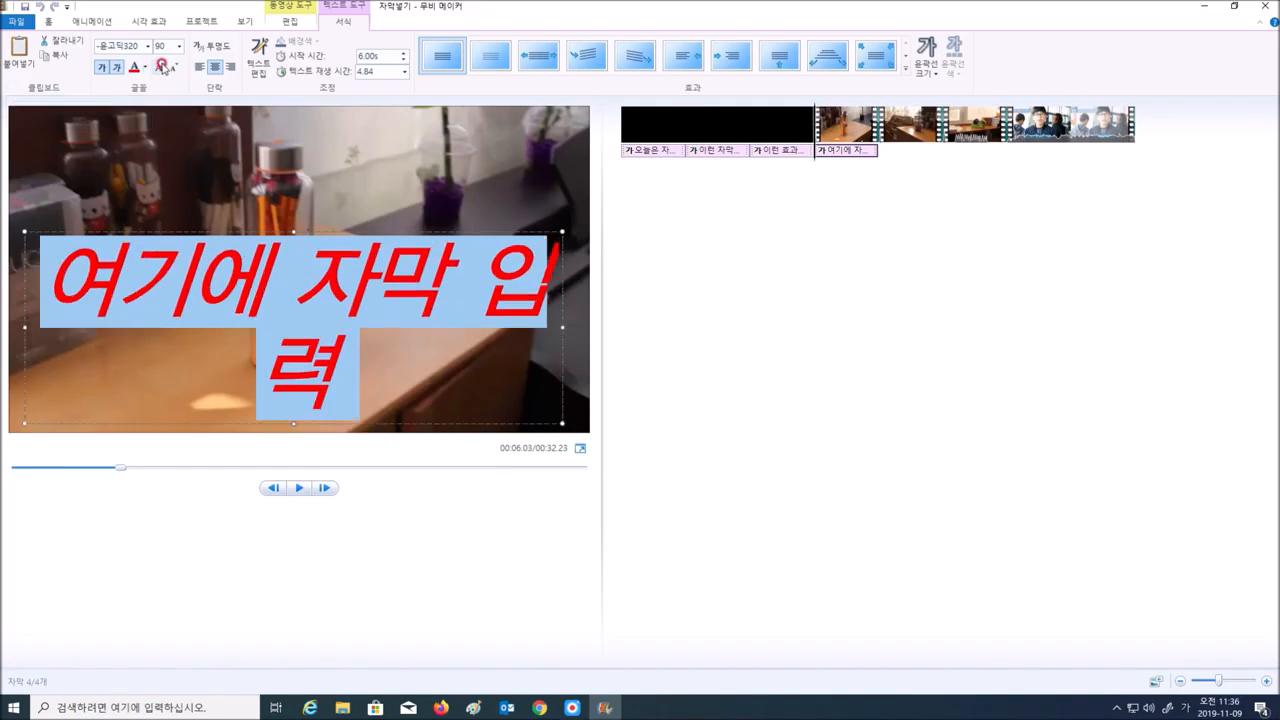
left_click(162, 69)
left_click(161, 70)
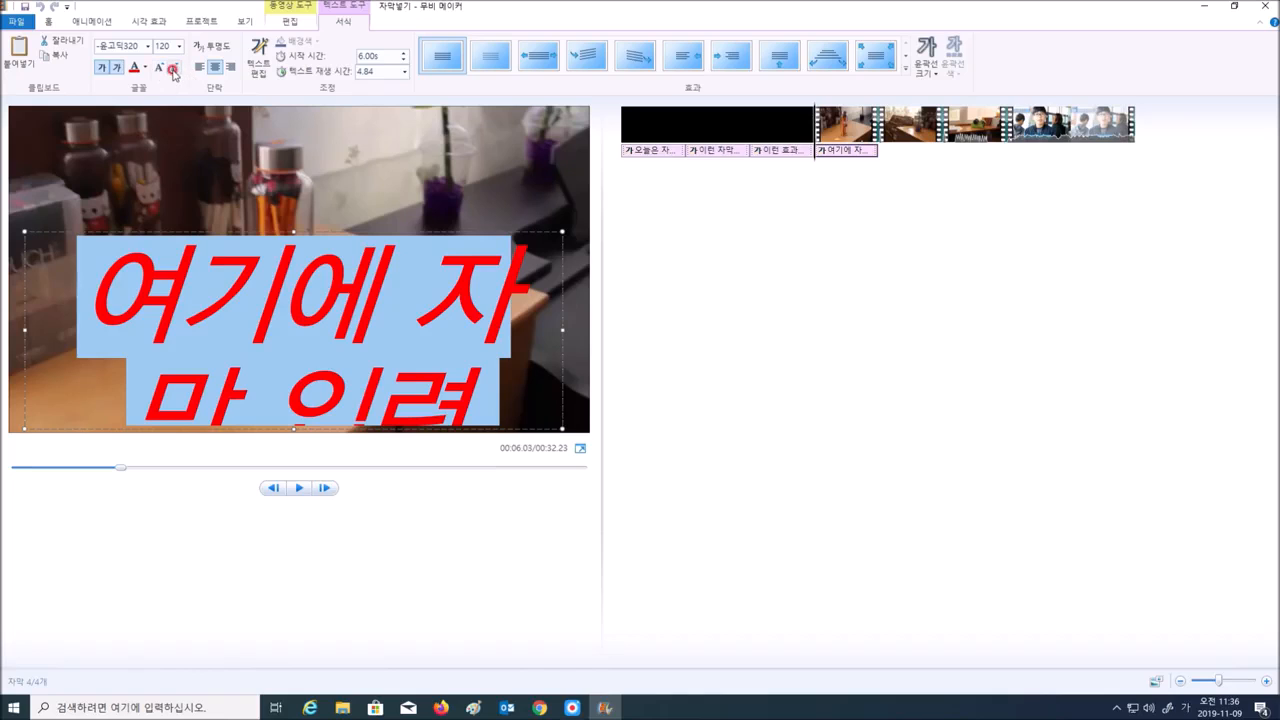
left_click(172, 70)
left_click(172, 70)
left_click(172, 70)
left_click(172, 70)
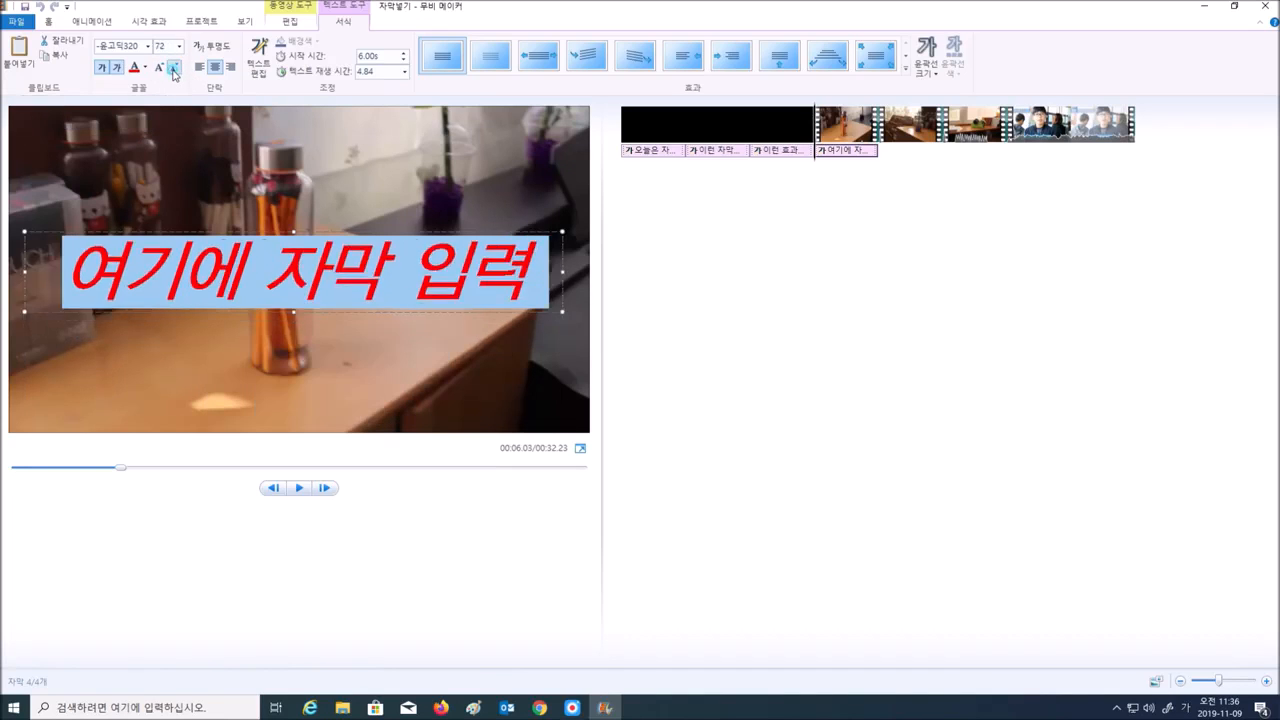
- Shrink the selected caption text stepwise and enlarge it back to size 72
left_click(172, 71)
left_click(172, 71)
left_click(157, 69)
left_click(157, 69)
left_click(157, 69)
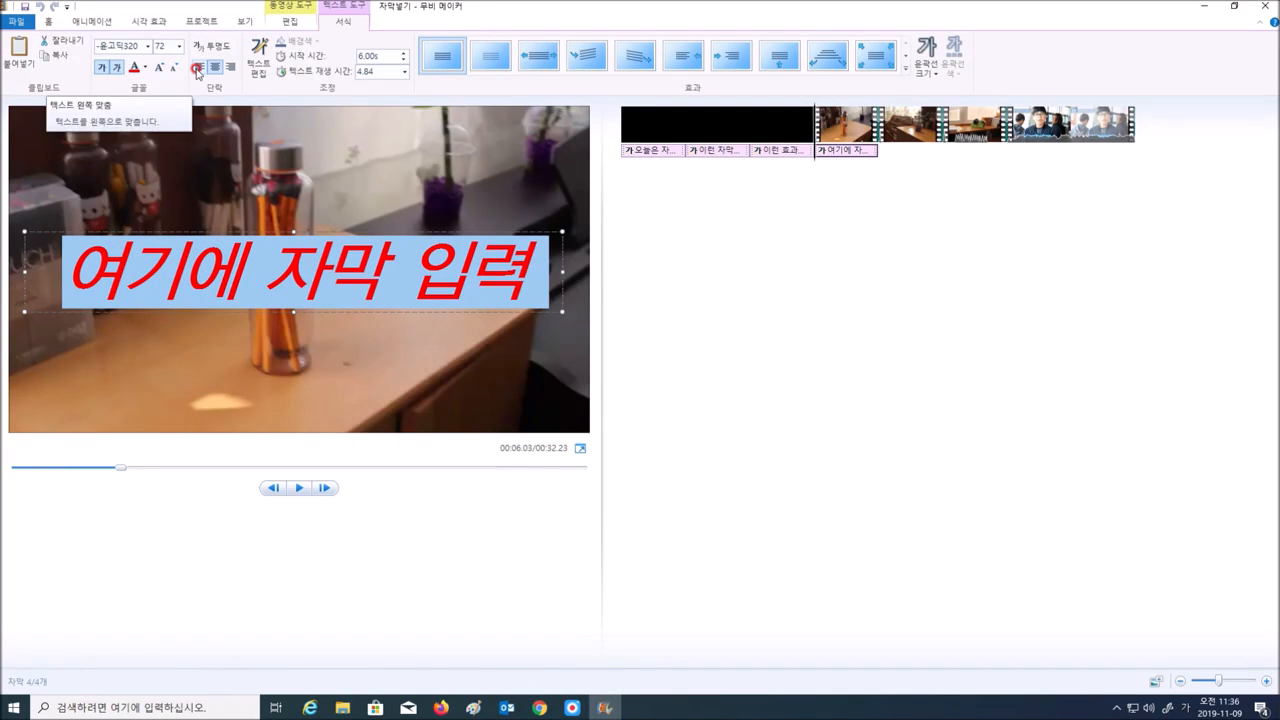
- Try left and right alignment on the caption text, then return it to centered
left_click(197, 68)
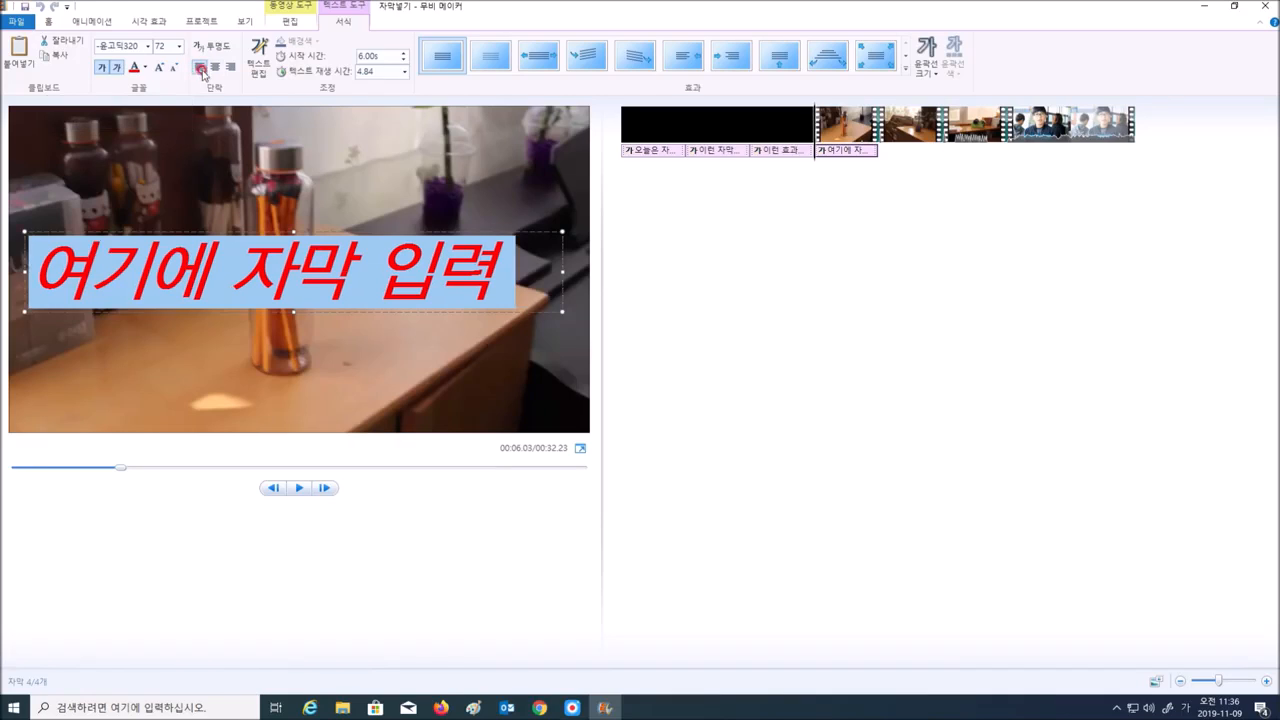
left_click(214, 67)
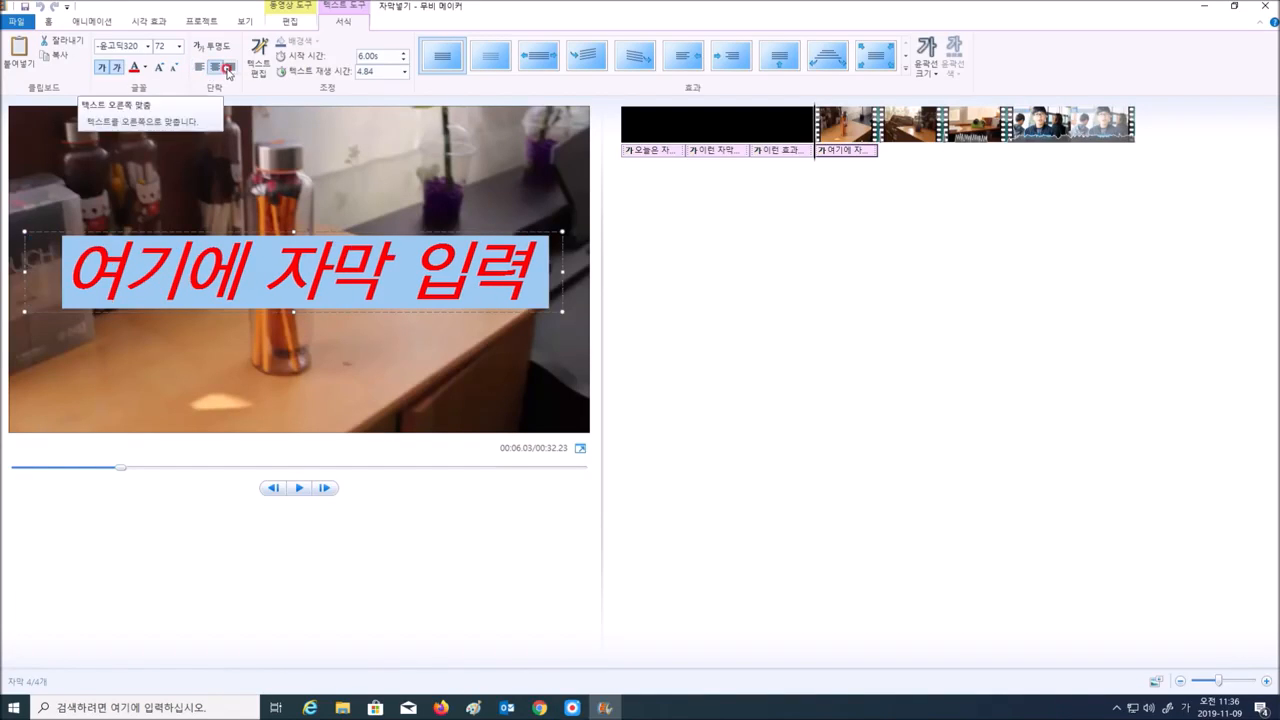
left_click(228, 68)
left_click(213, 68)
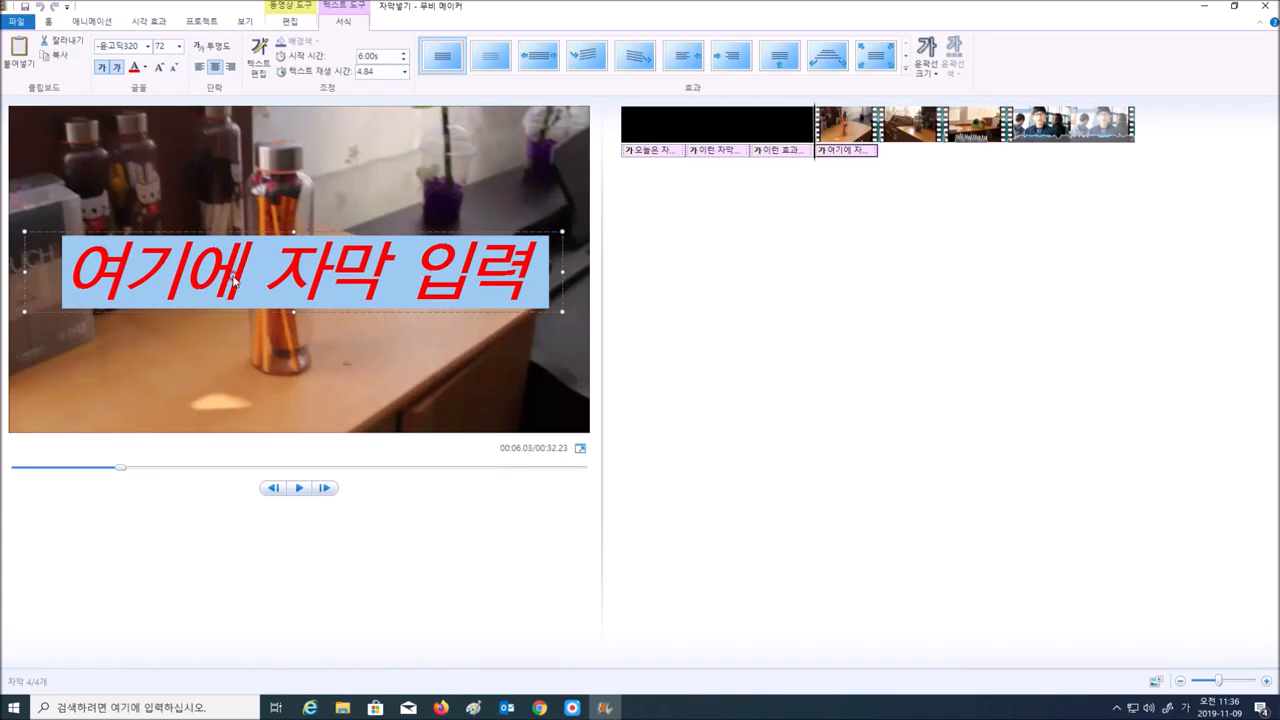
- Color the whole caption white and remove its italic and bold formatting
left_click(345, 33)
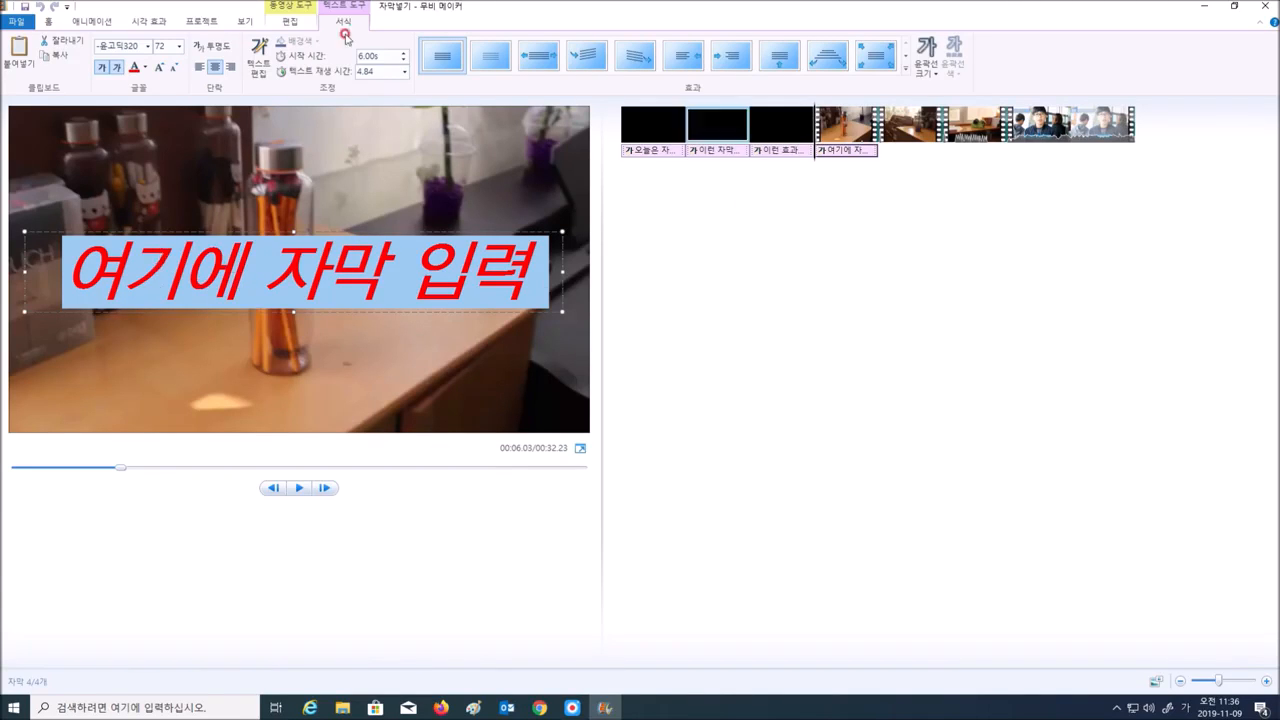
left_click(142, 72)
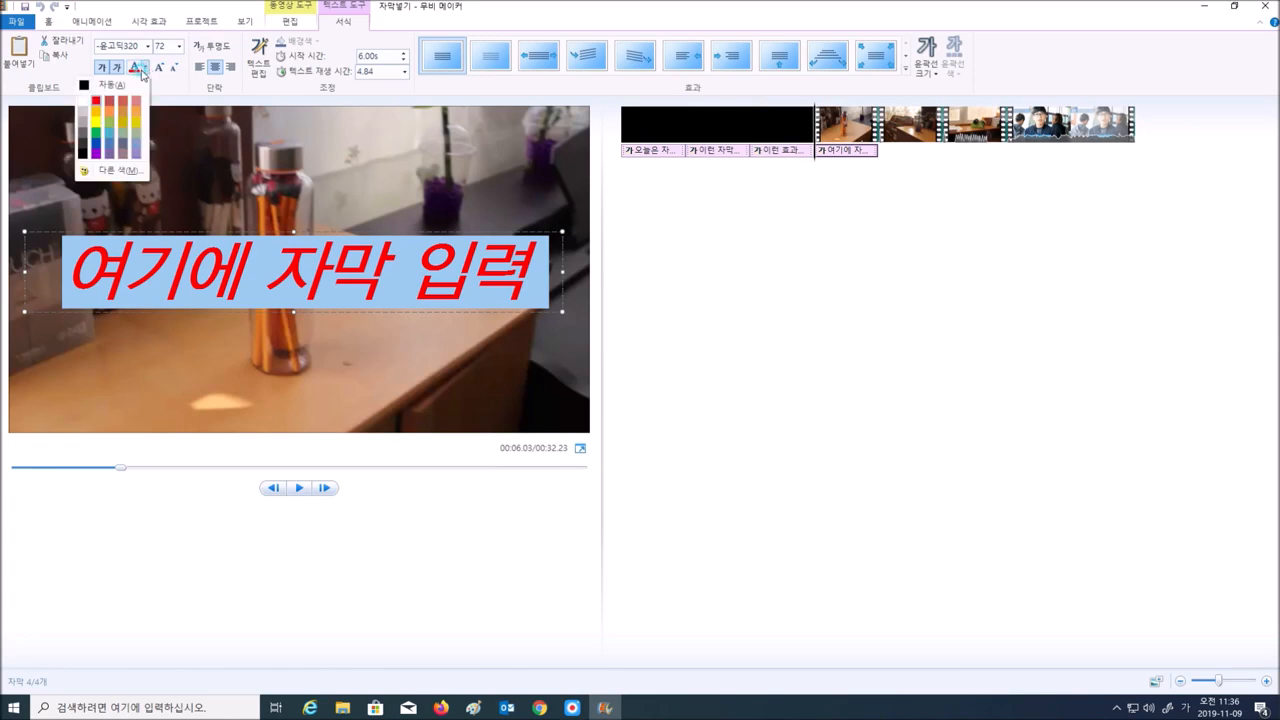
left_click(86, 101)
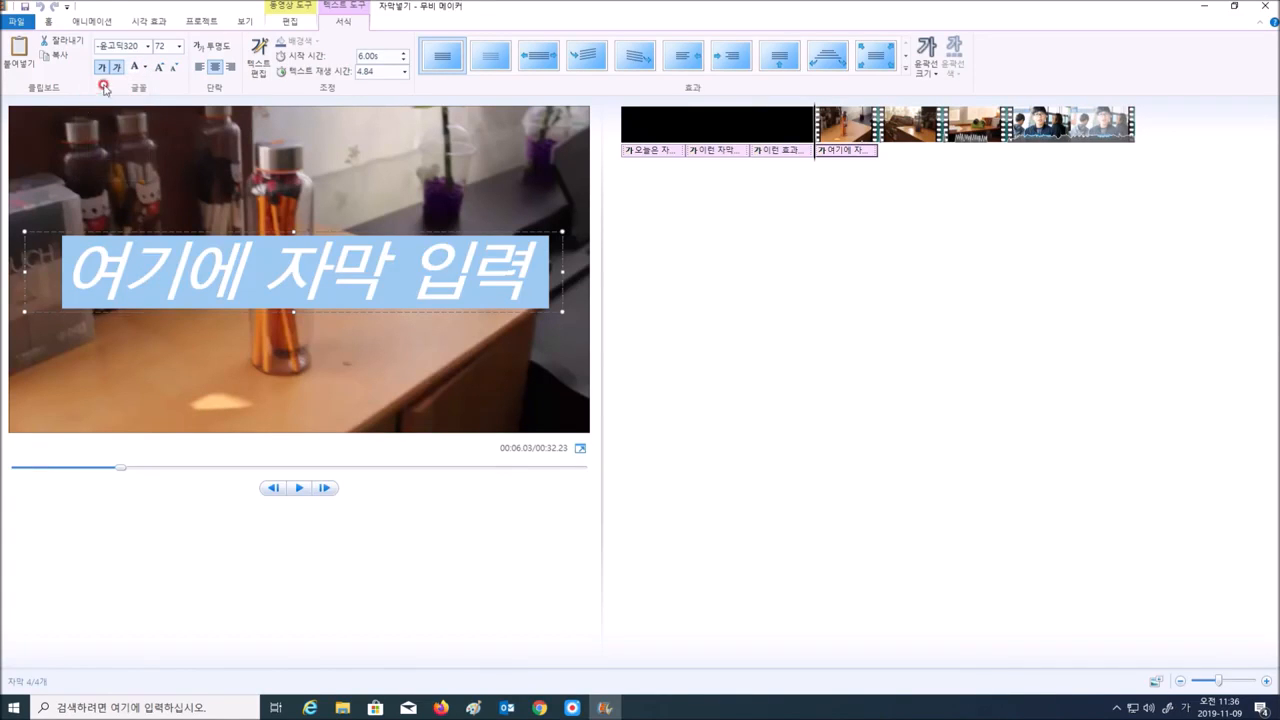
left_click(118, 67)
left_click(116, 67)
left_click(112, 68)
left_click(101, 67)
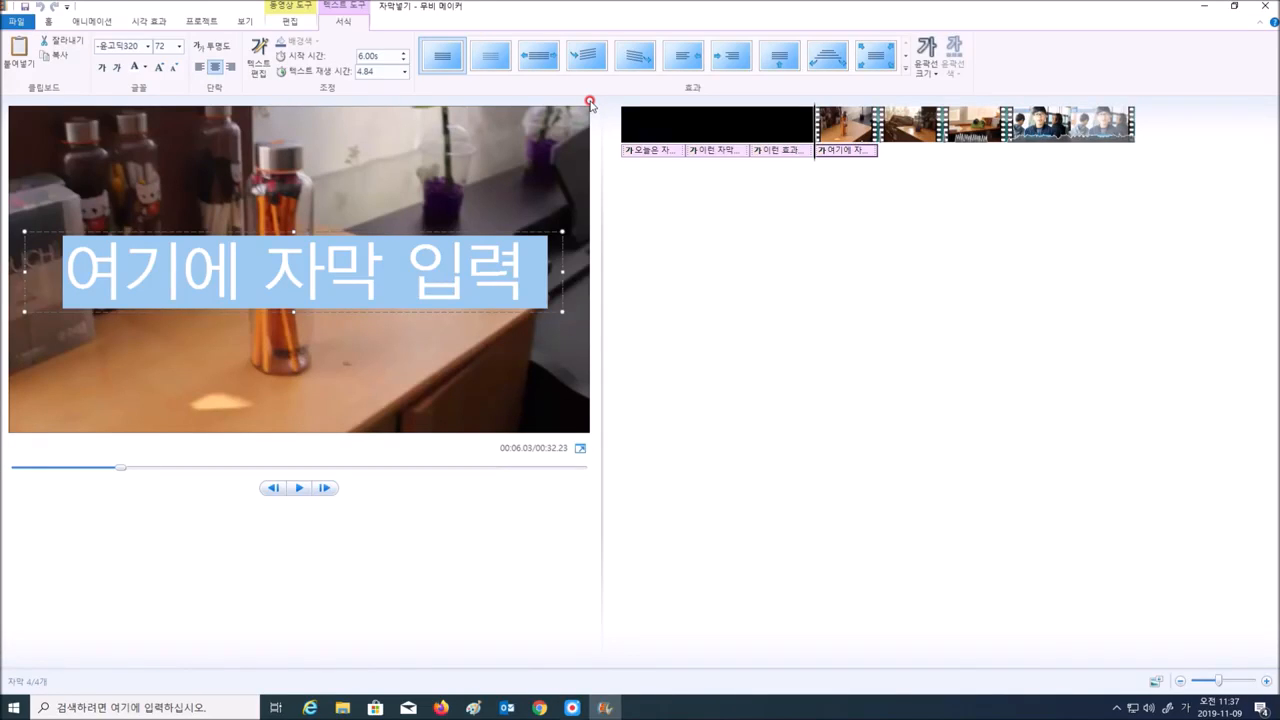
- Try to set only the words "자막 입력" in the caption to font size 18
left_click(330, 252)
left_click_drag(63, 268, 495, 260)
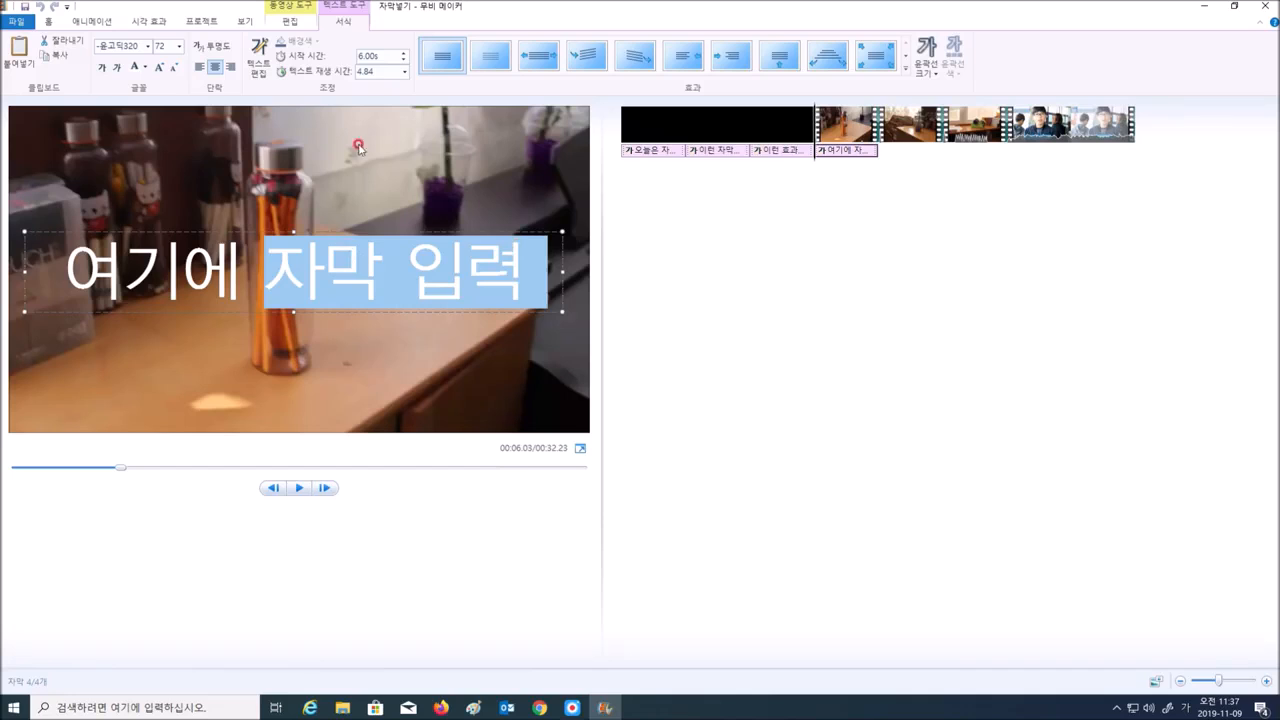
left_click_drag(266, 270, 545, 265)
left_click(179, 46)
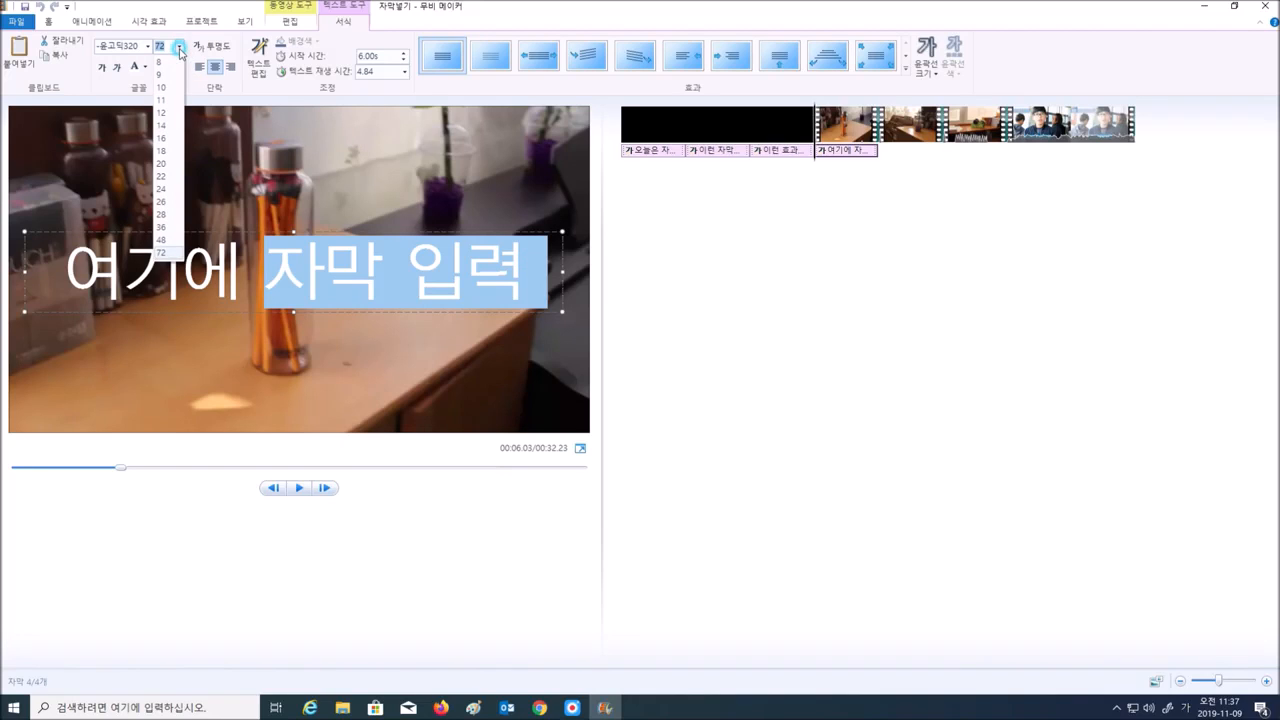
left_click(175, 151)
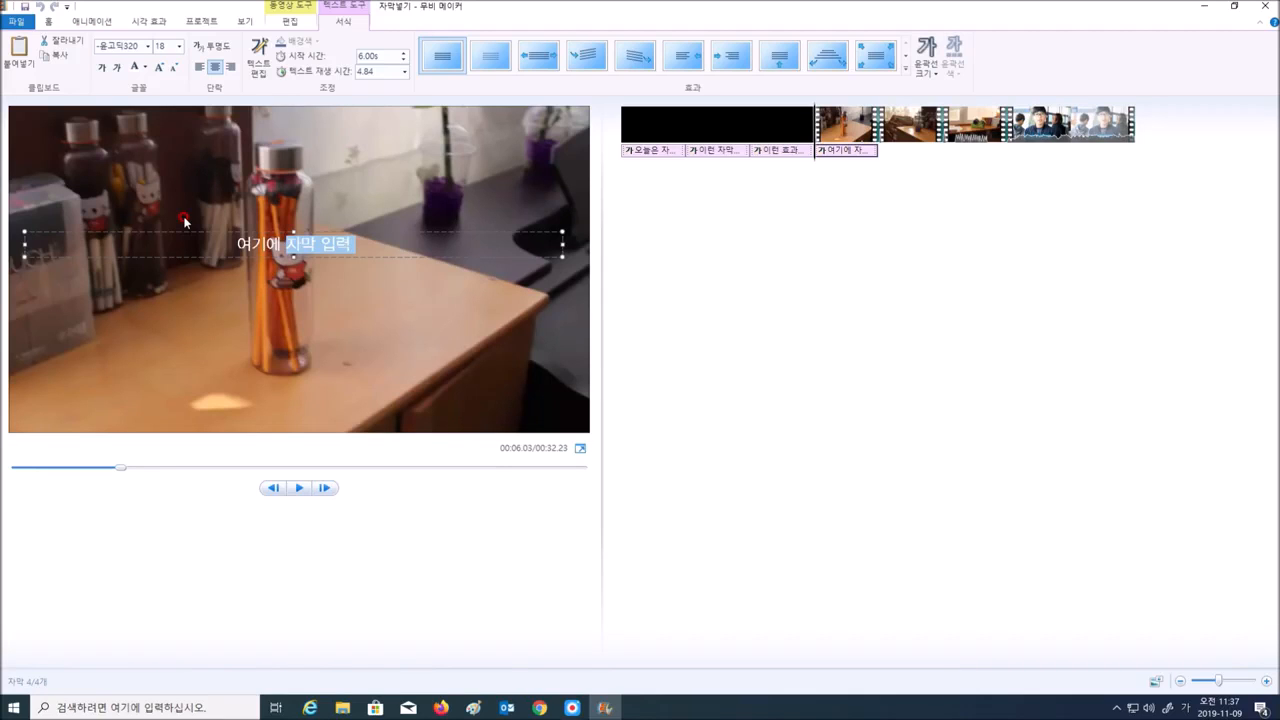
- Select the whole caption and set its font size to 36, then to 72
left_click_drag(238, 243, 208, 243)
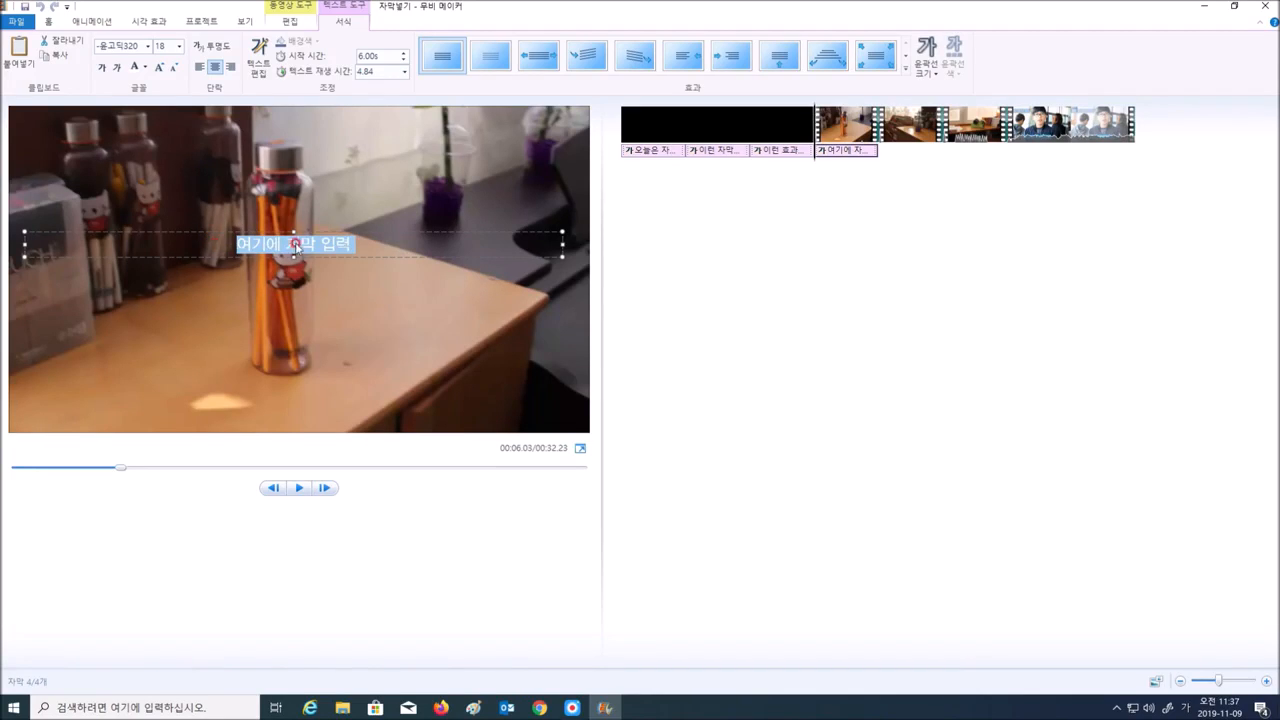
left_click(181, 47)
left_click(164, 228)
left_click(179, 46)
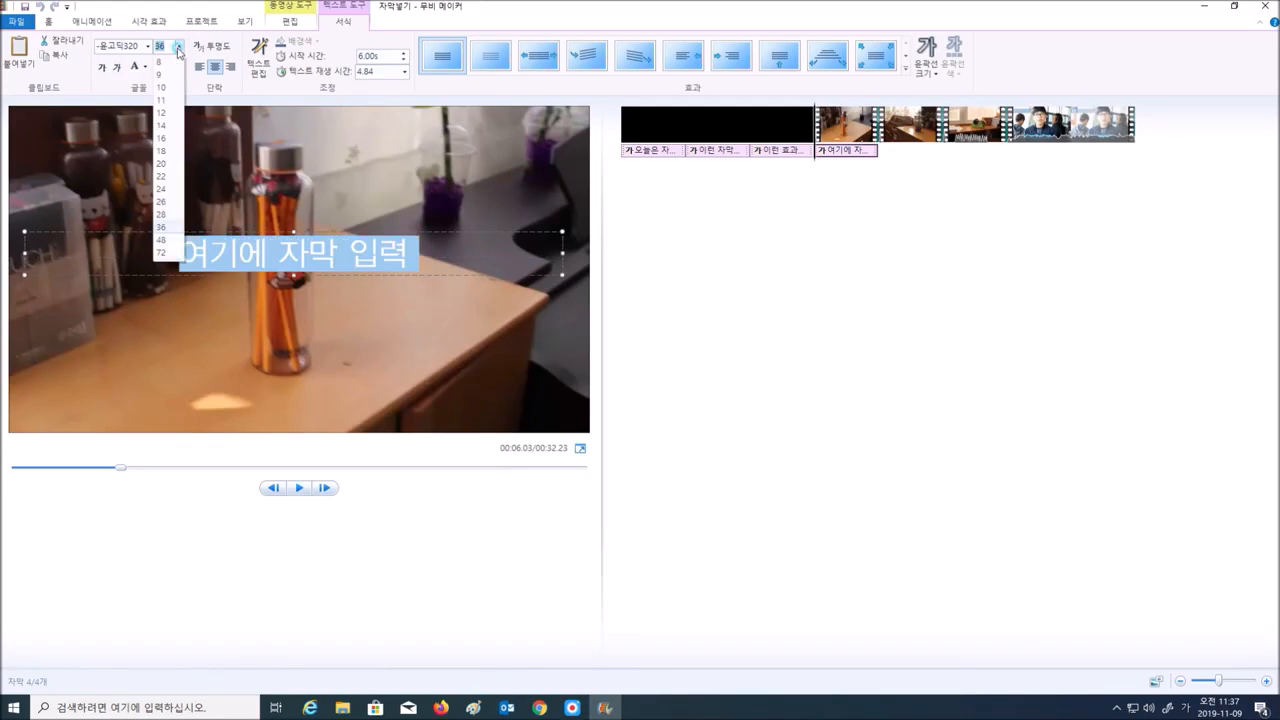
left_click(163, 253)
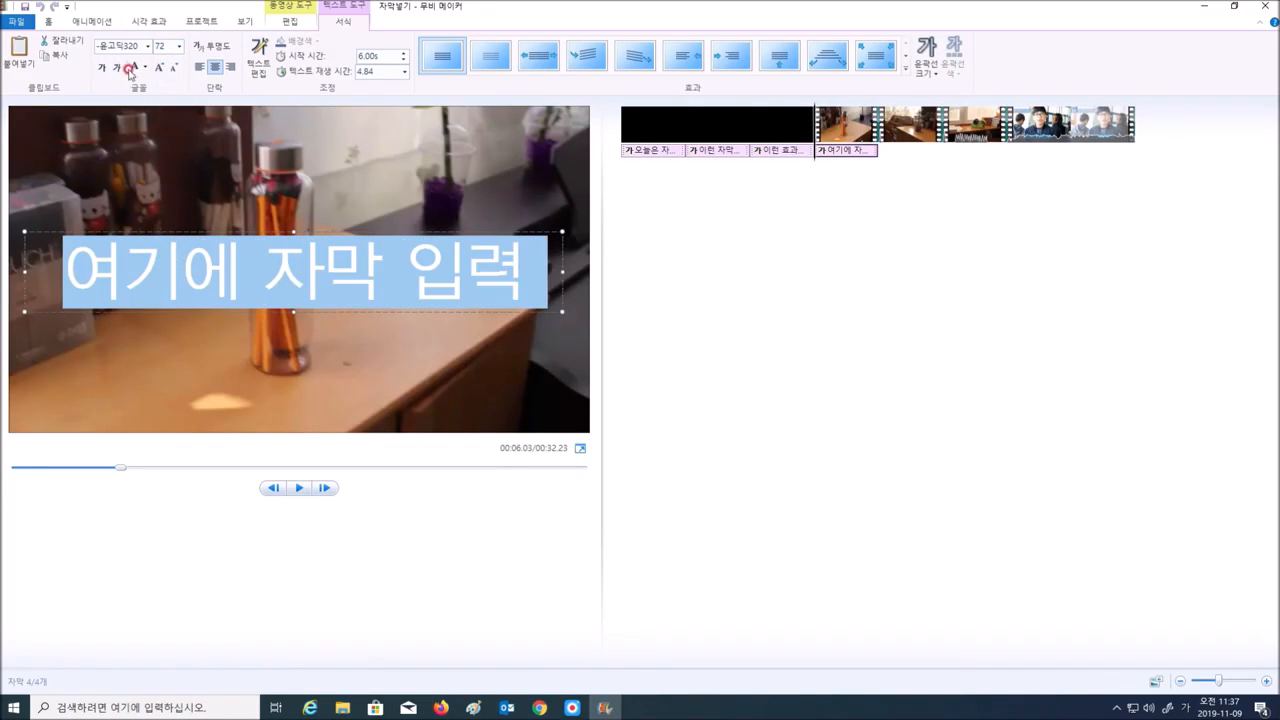
- Try to italicize only the word "자막" in the caption, then remove the italic again
left_click(140, 278)
left_click_drag(266, 272, 362, 278)
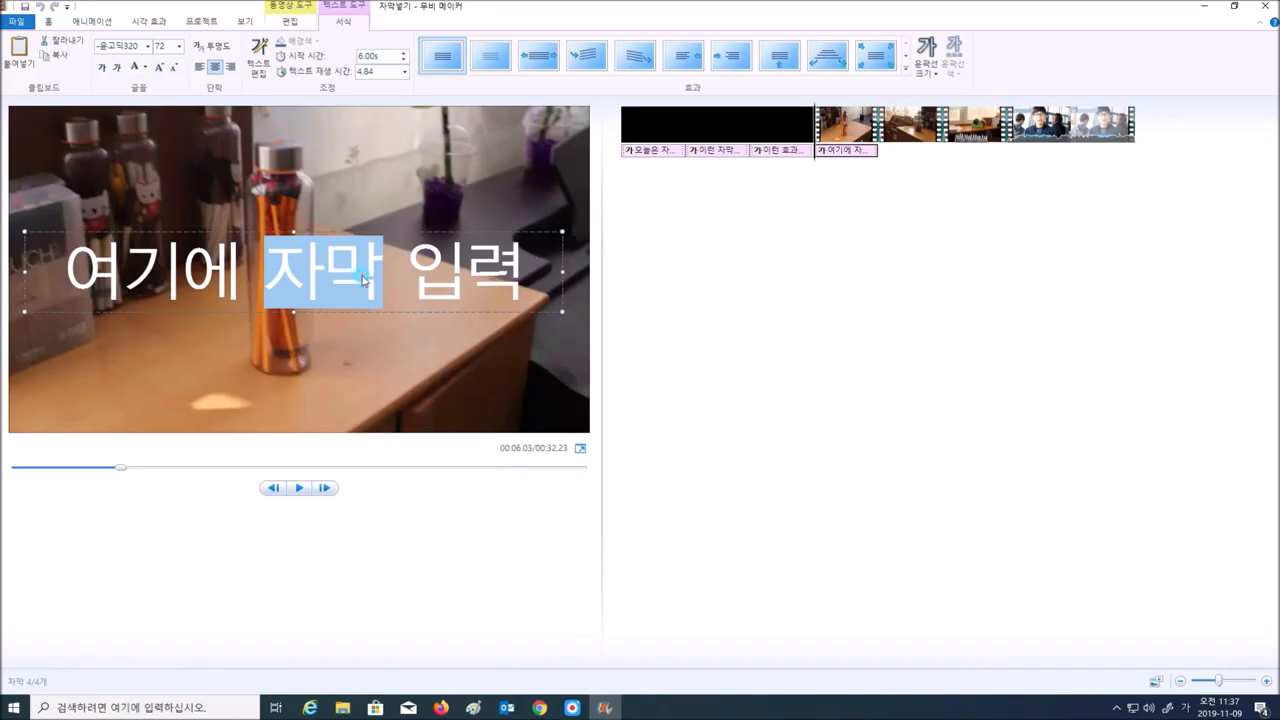
left_click(116, 68)
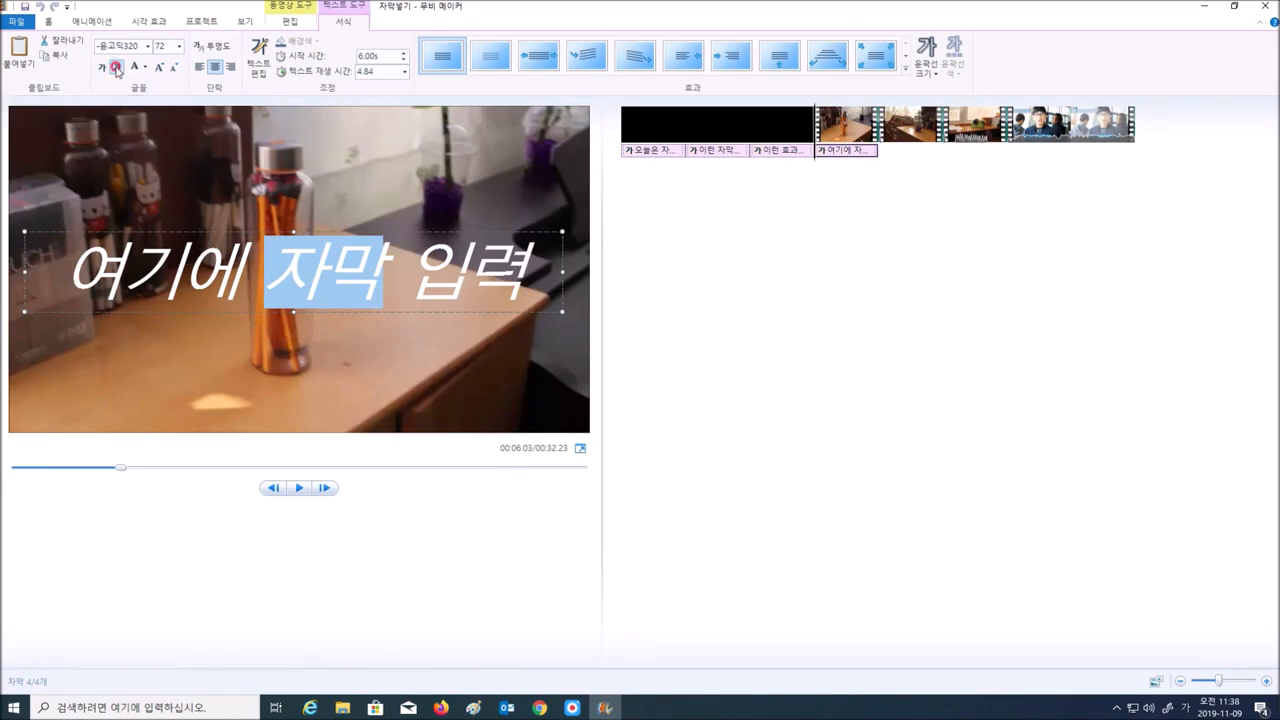
left_click(115, 70)
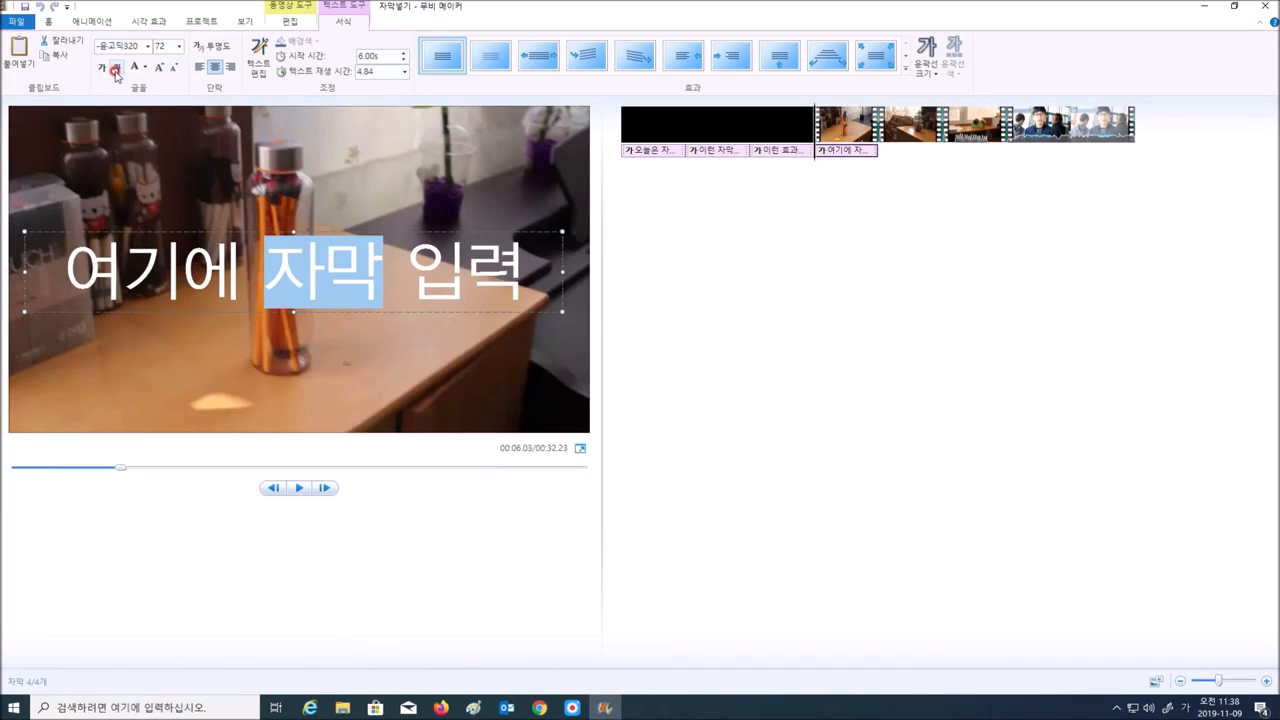
left_click(300, 278)
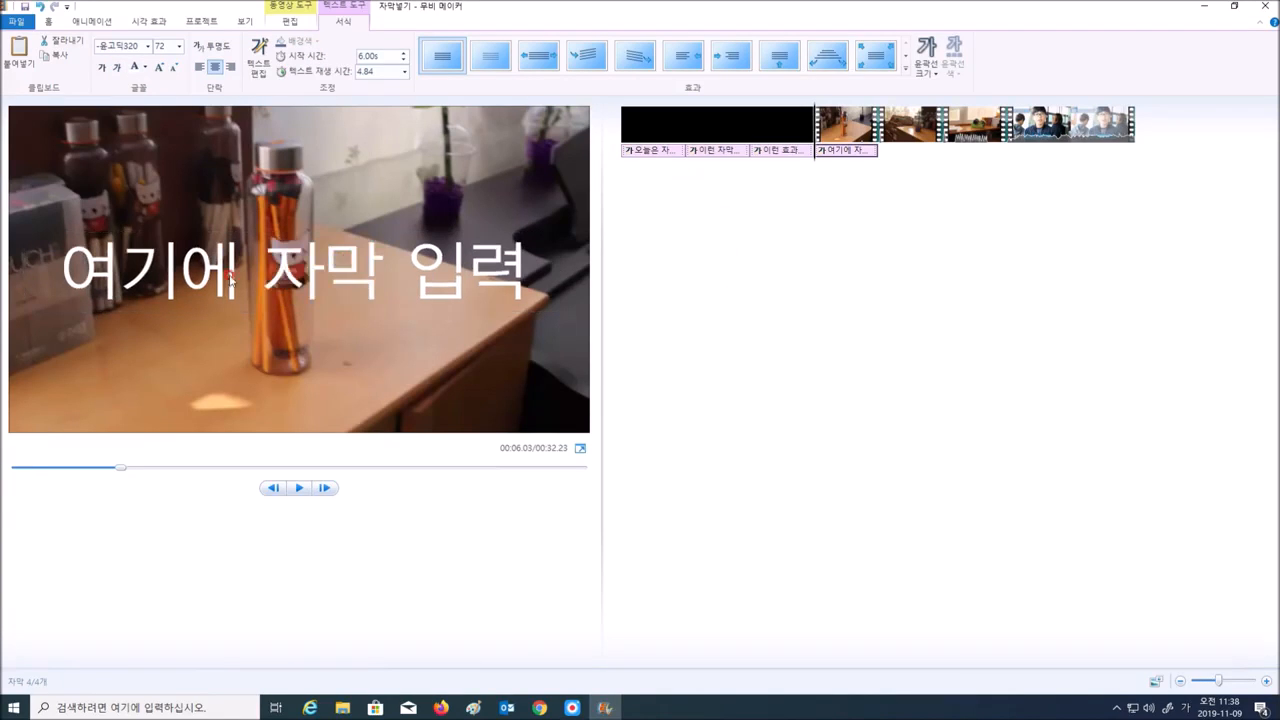
- Move the caption upward, then down to the lower part of the video frame
mouse_move(322, 226)
left_mouse_down()
mouse_move(302, 300)
mouse_move(350, 332)
mouse_move(333, 203)
left_mouse_up()
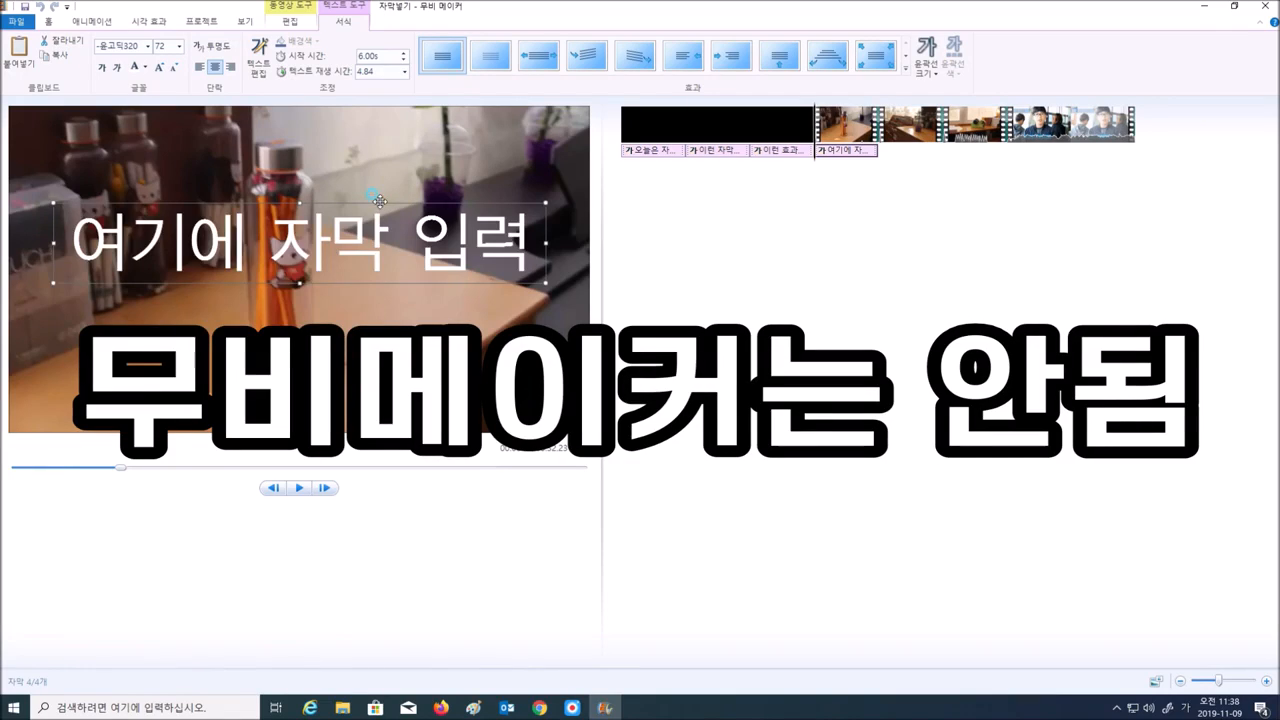
left_click_drag(379, 201, 383, 305)
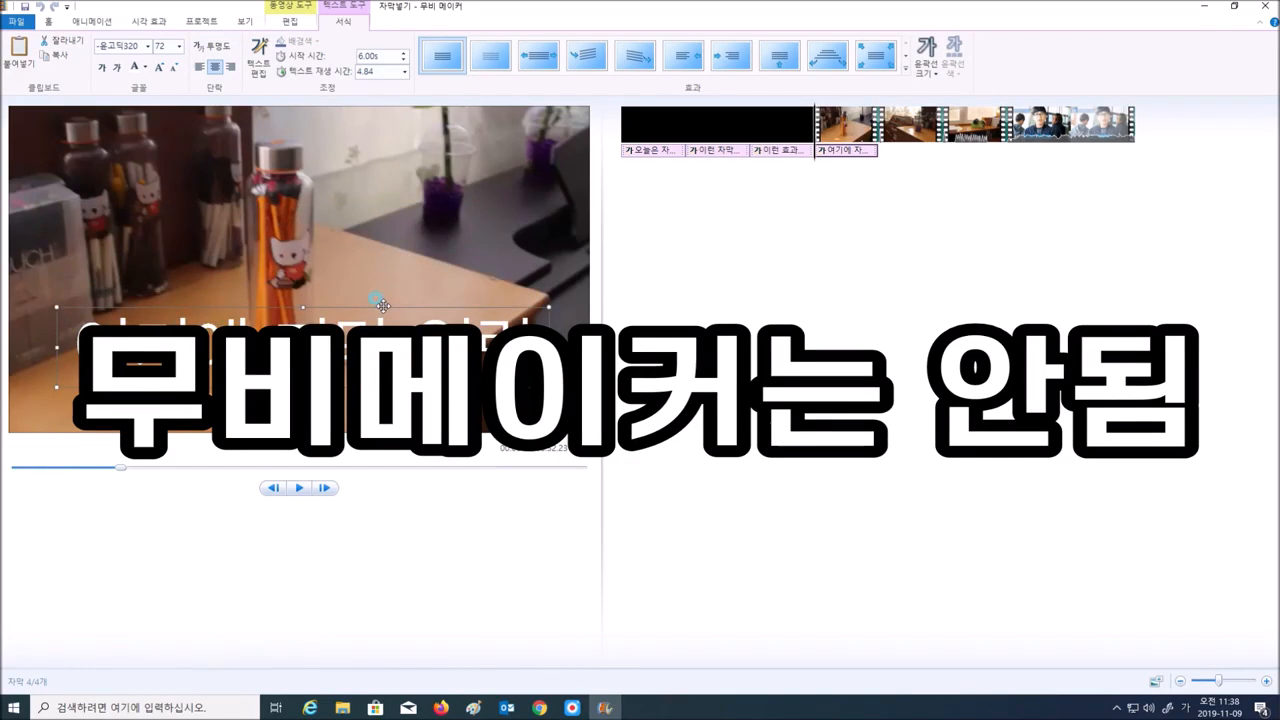
left_click_drag(383, 305, 369, 318)
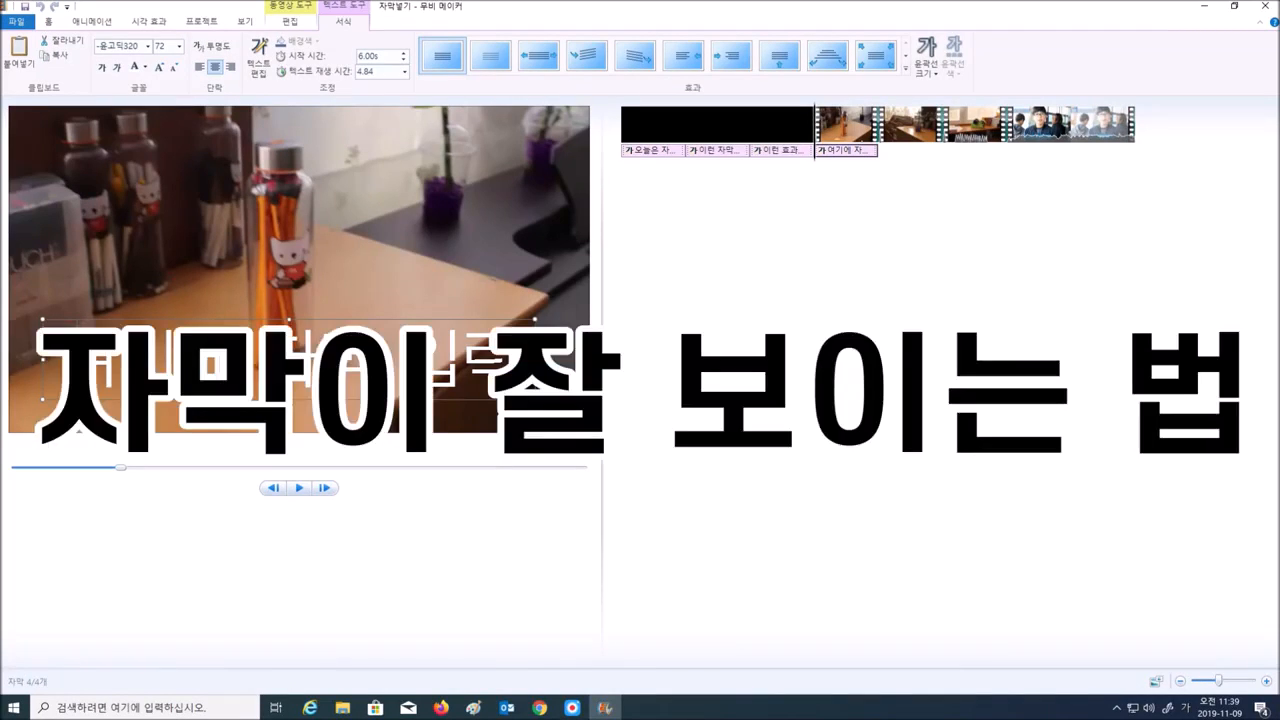
- Select the whole caption text and make it bold
double_click(283, 361)
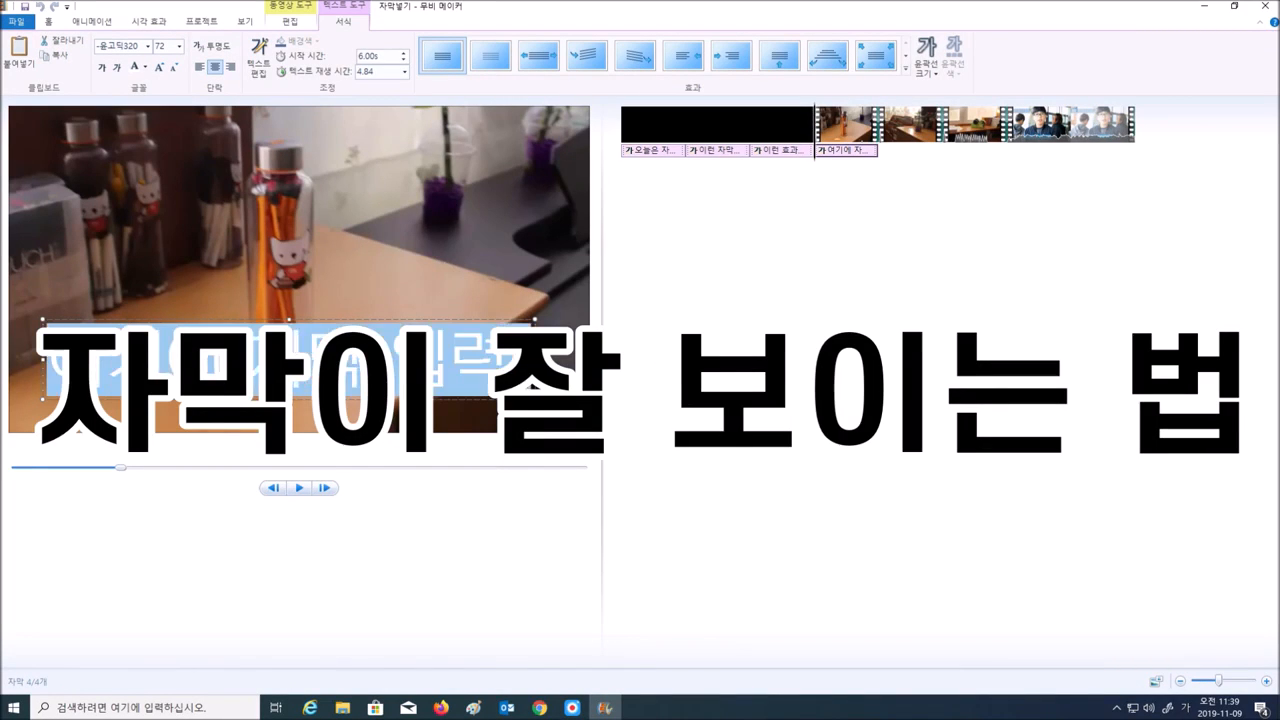
left_click(498, 413)
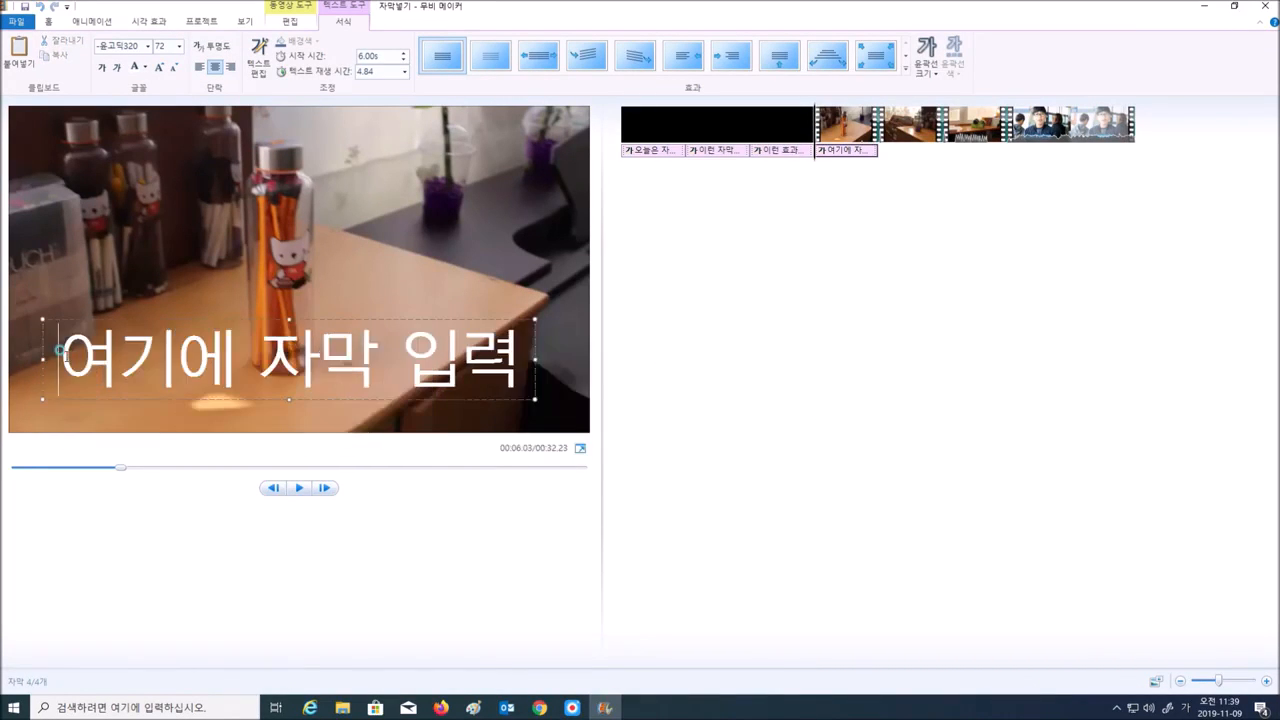
double_click(478, 363)
left_click(101, 68)
left_click(250, 350)
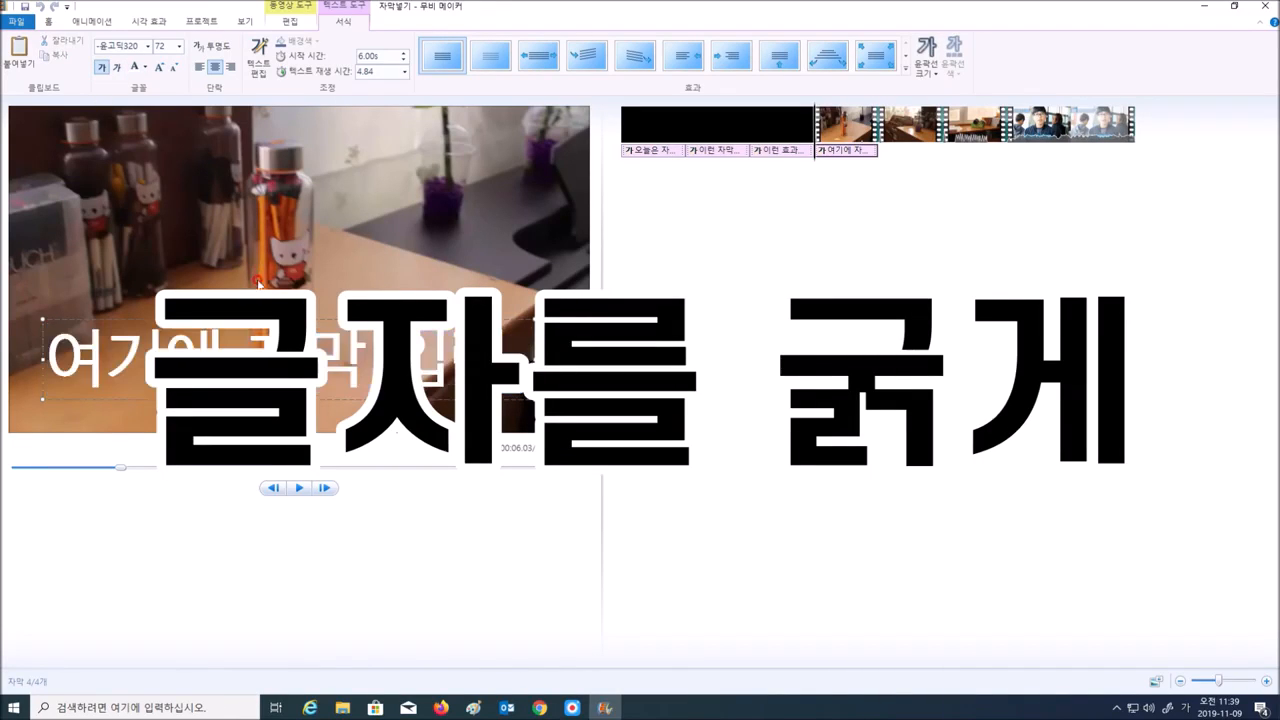
- Change the whole caption's font to 에스코어 드림 9 Black
left_click_drag(58, 352, 482, 352)
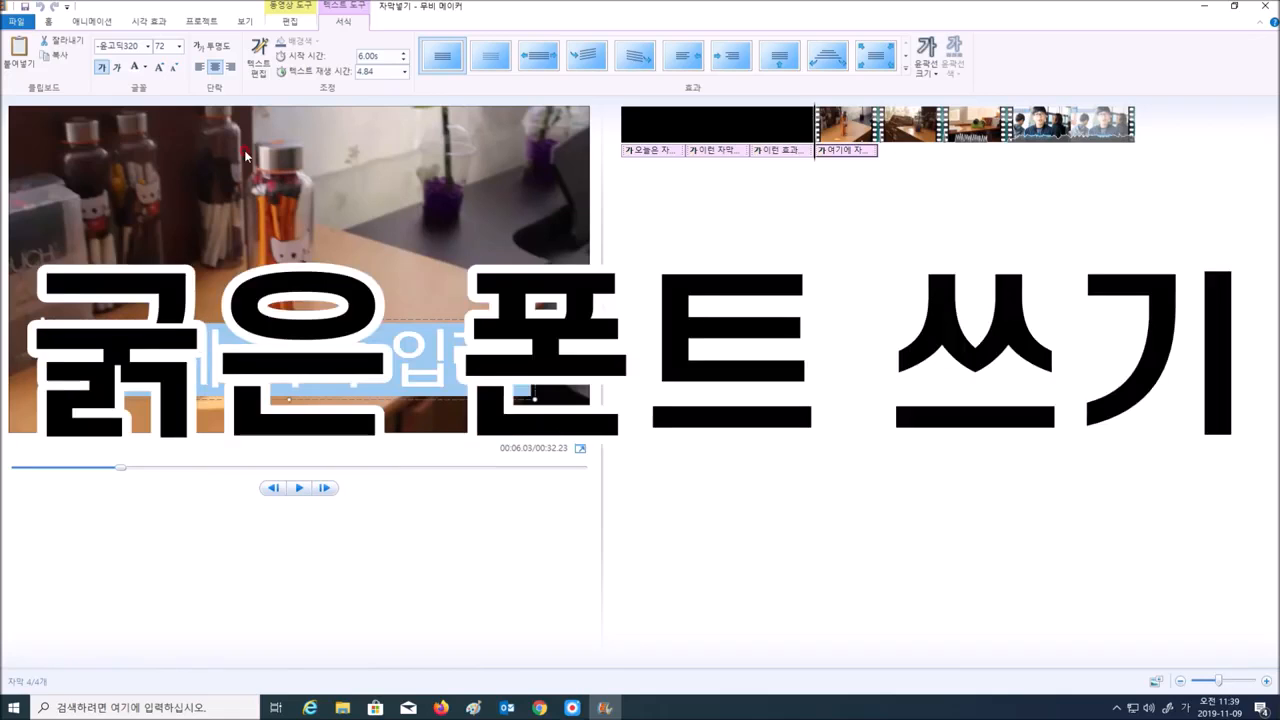
left_click(146, 47)
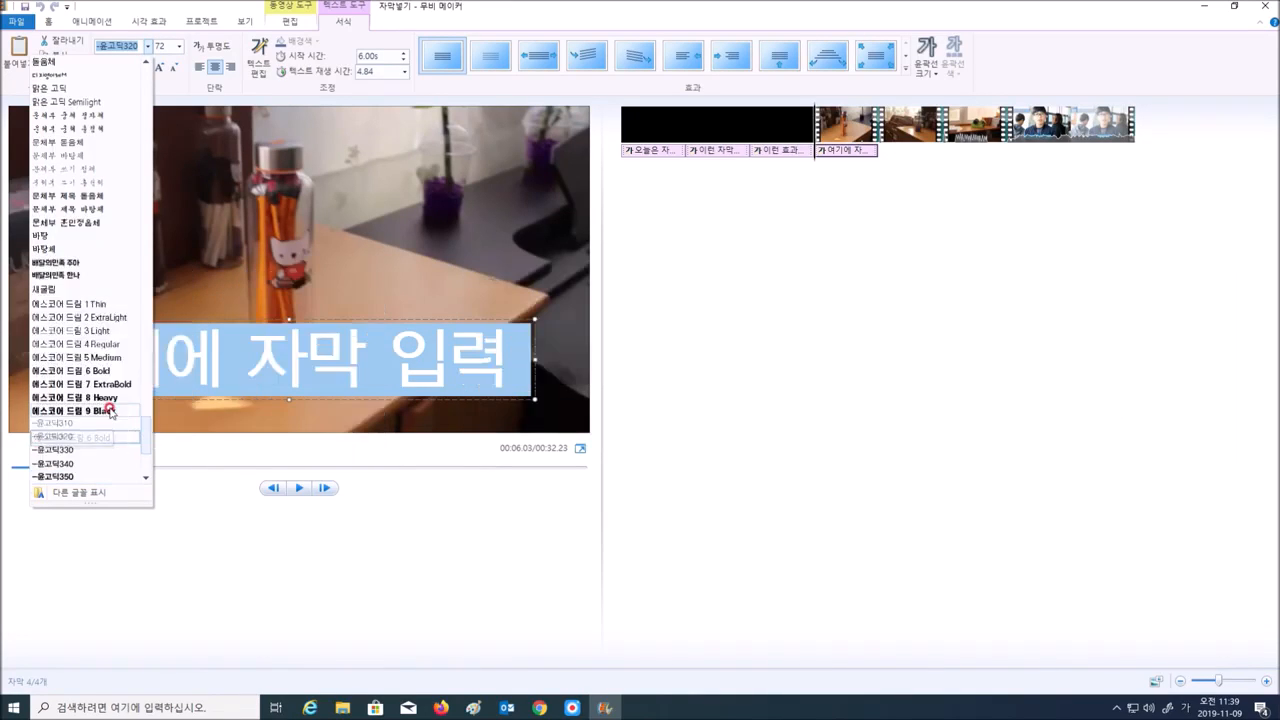
left_click(75, 451)
left_click(383, 233)
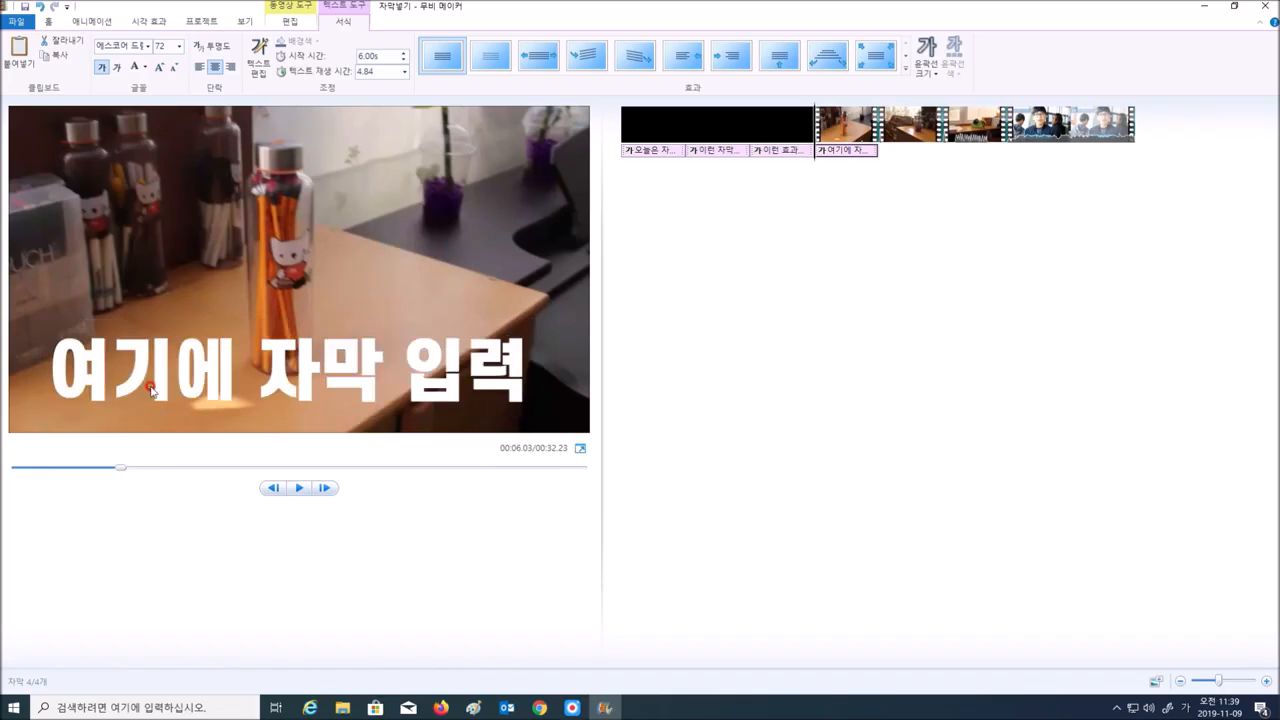
- Select the caption text, view the video editing tools, and return to the text formatting tools
left_click(68, 364)
left_click_drag(62, 362, 537, 398)
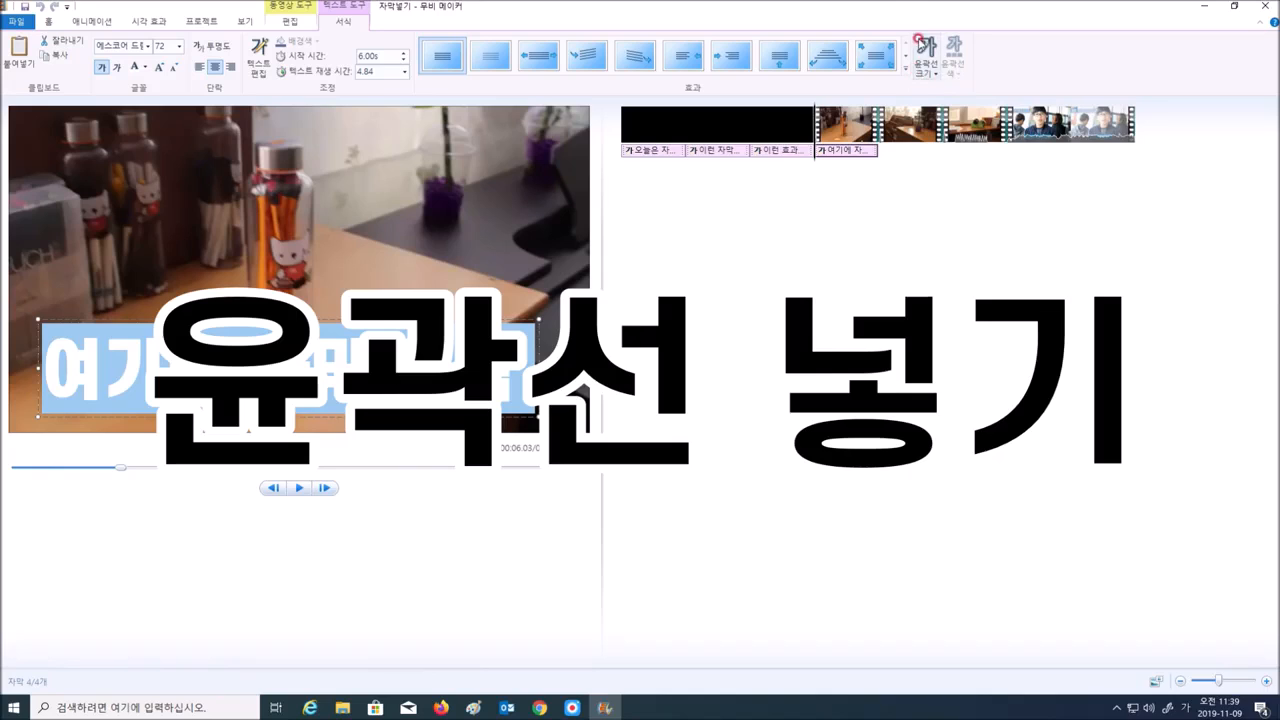
left_click(338, 7)
left_click(265, 5)
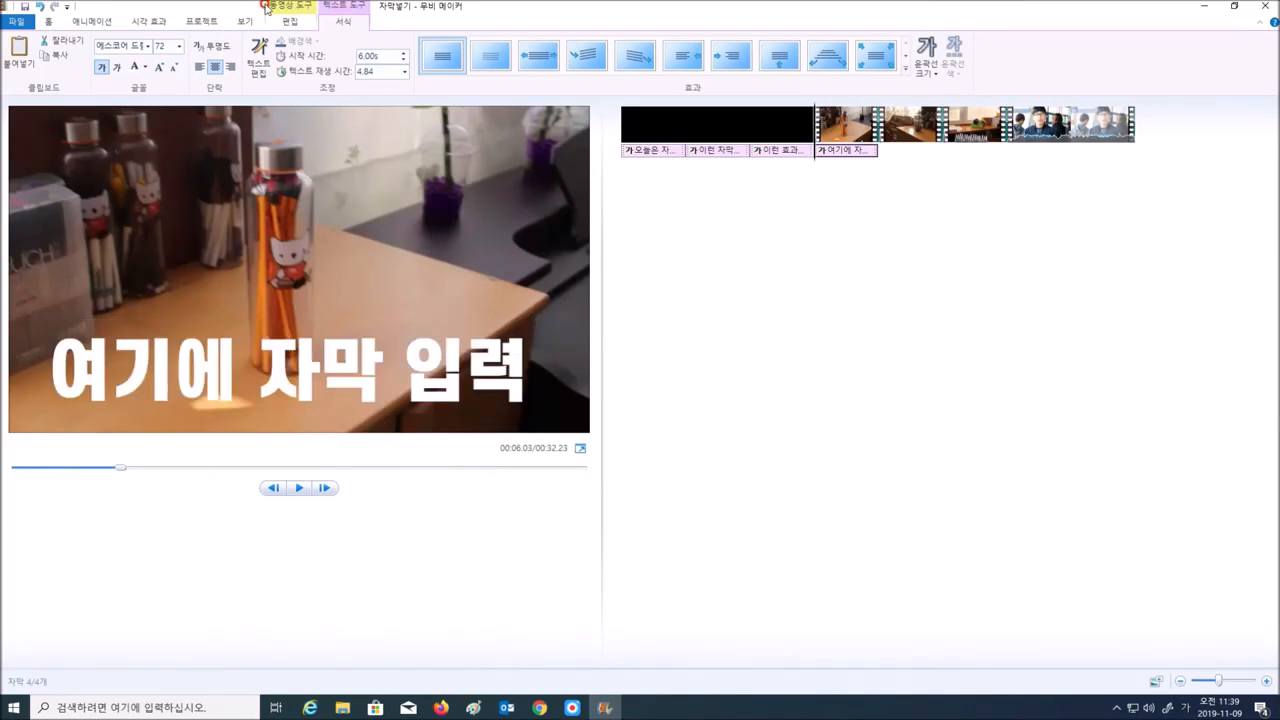
left_click(270, 8)
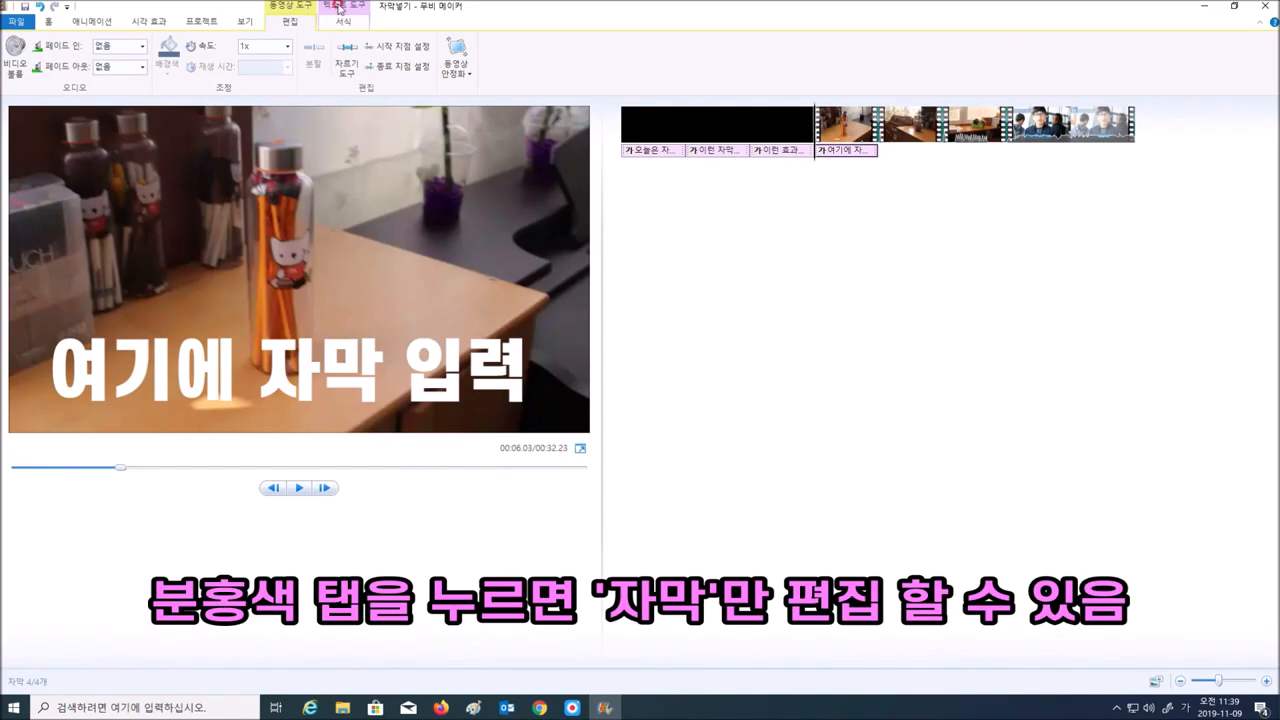
left_click(340, 8)
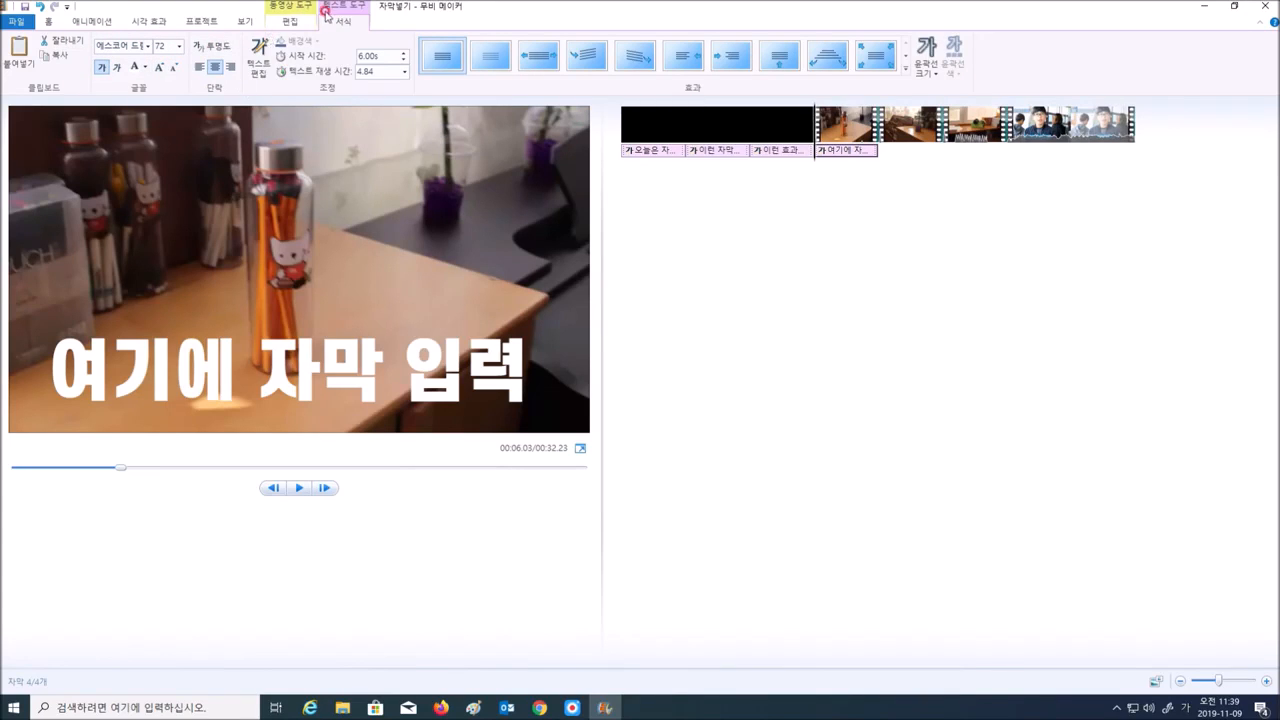
- Give the caption an outline of medium size (보통)
left_click(934, 76)
left_click(934, 76)
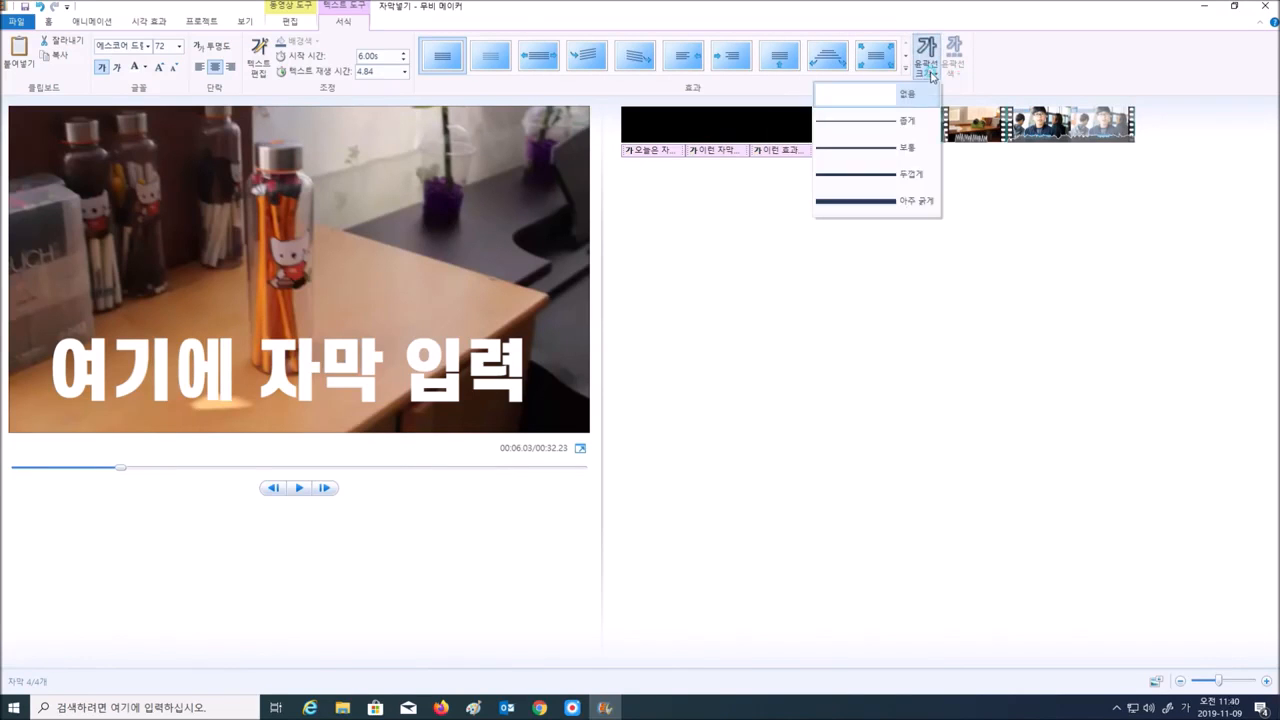
left_click(910, 143)
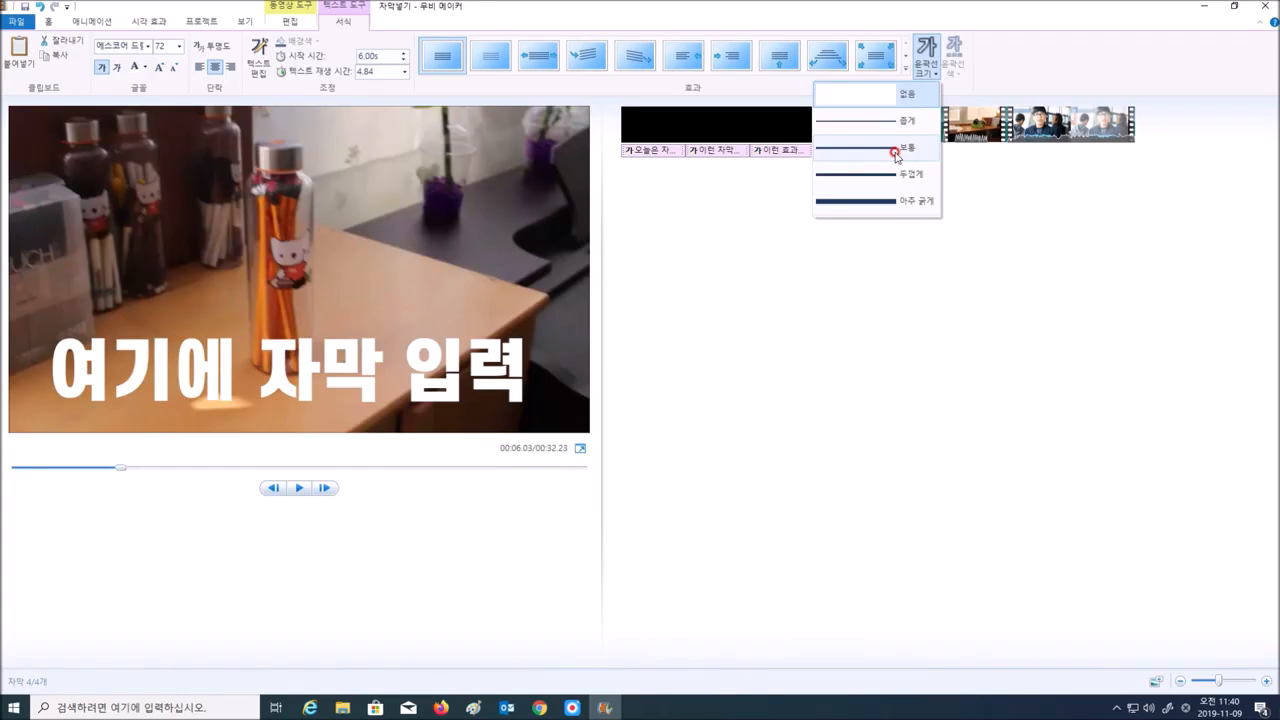
left_click(896, 156)
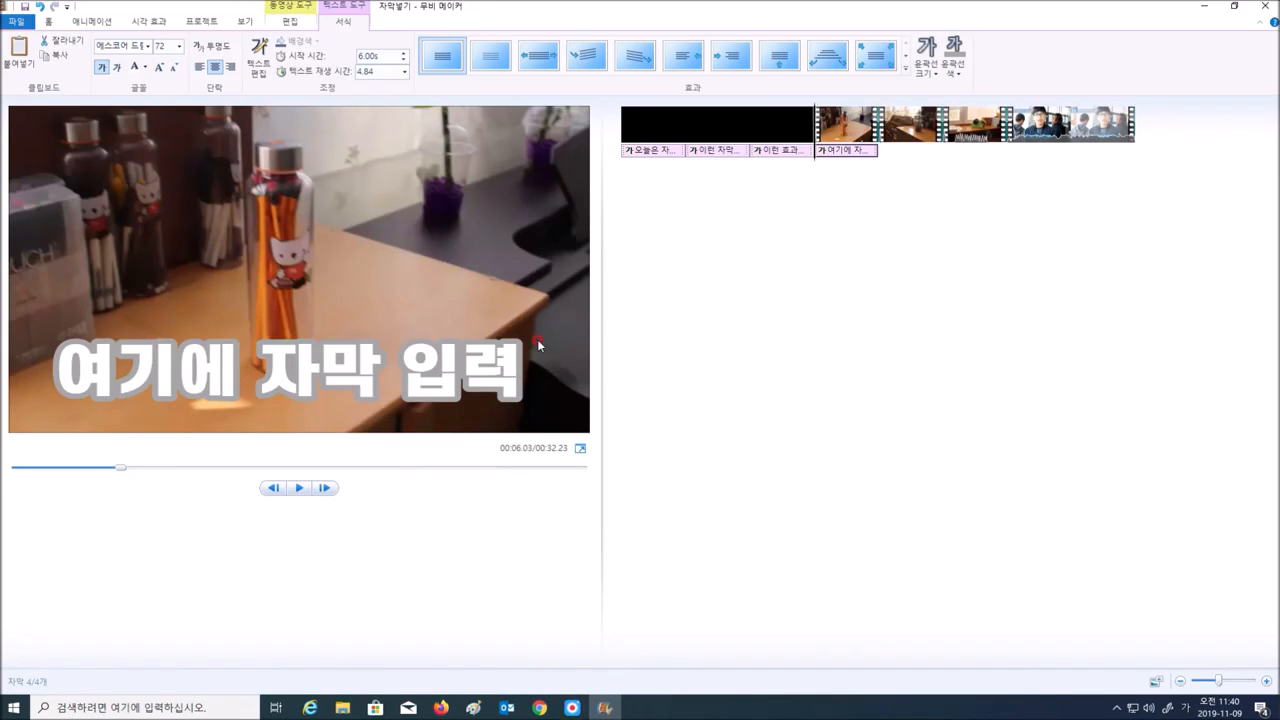
- Color the caption's outline black
left_click(955, 70)
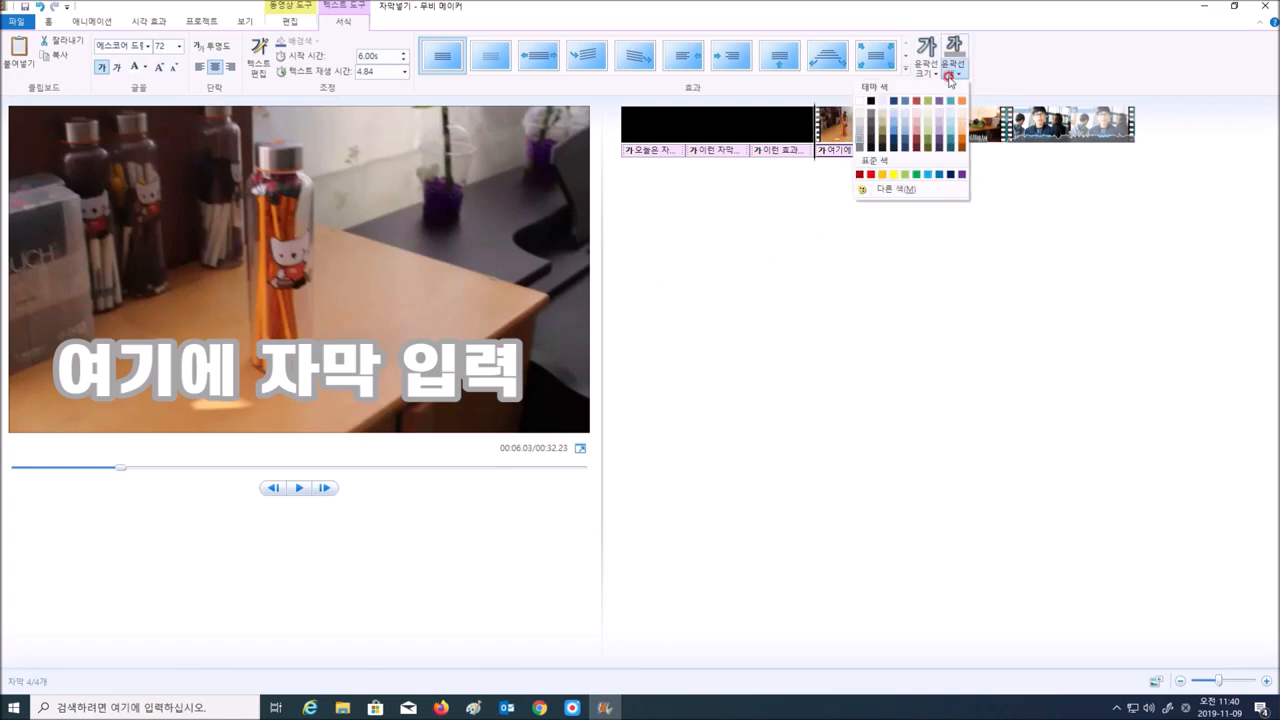
left_click(870, 101)
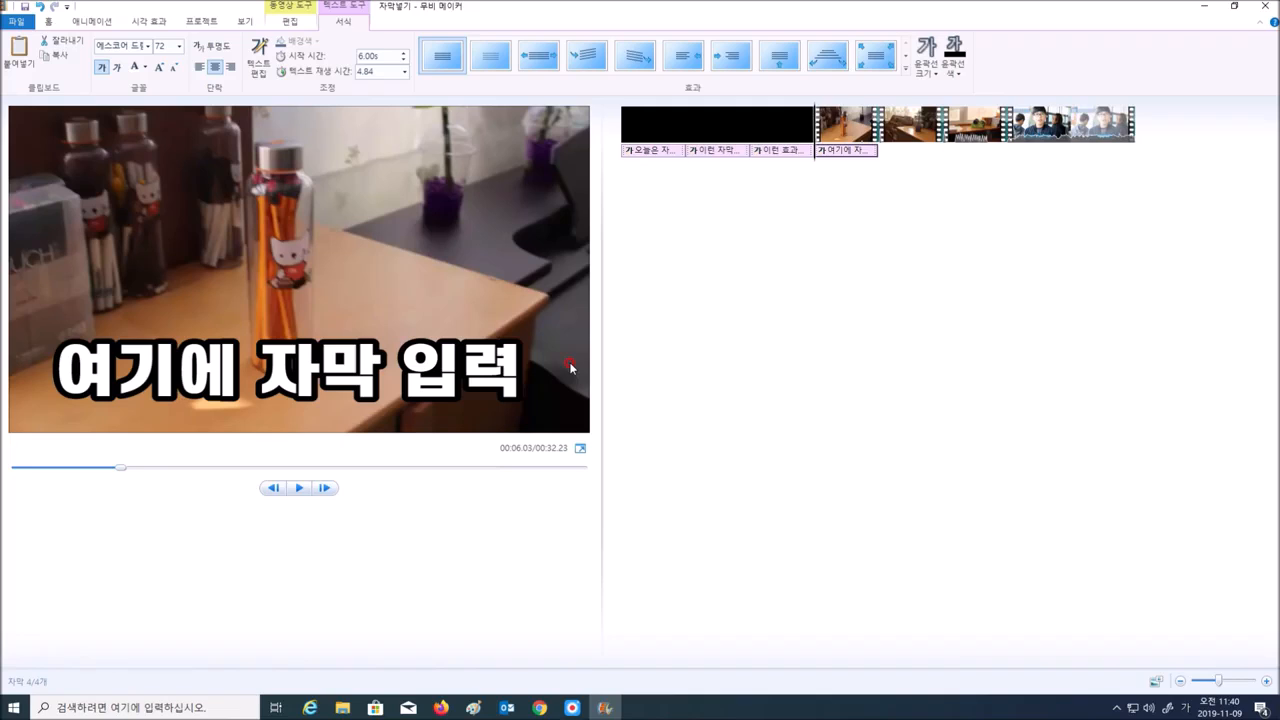
- Try the thickest outline size (아주 굵게) on the caption, and restore the medium size (보통)
left_click(922, 70)
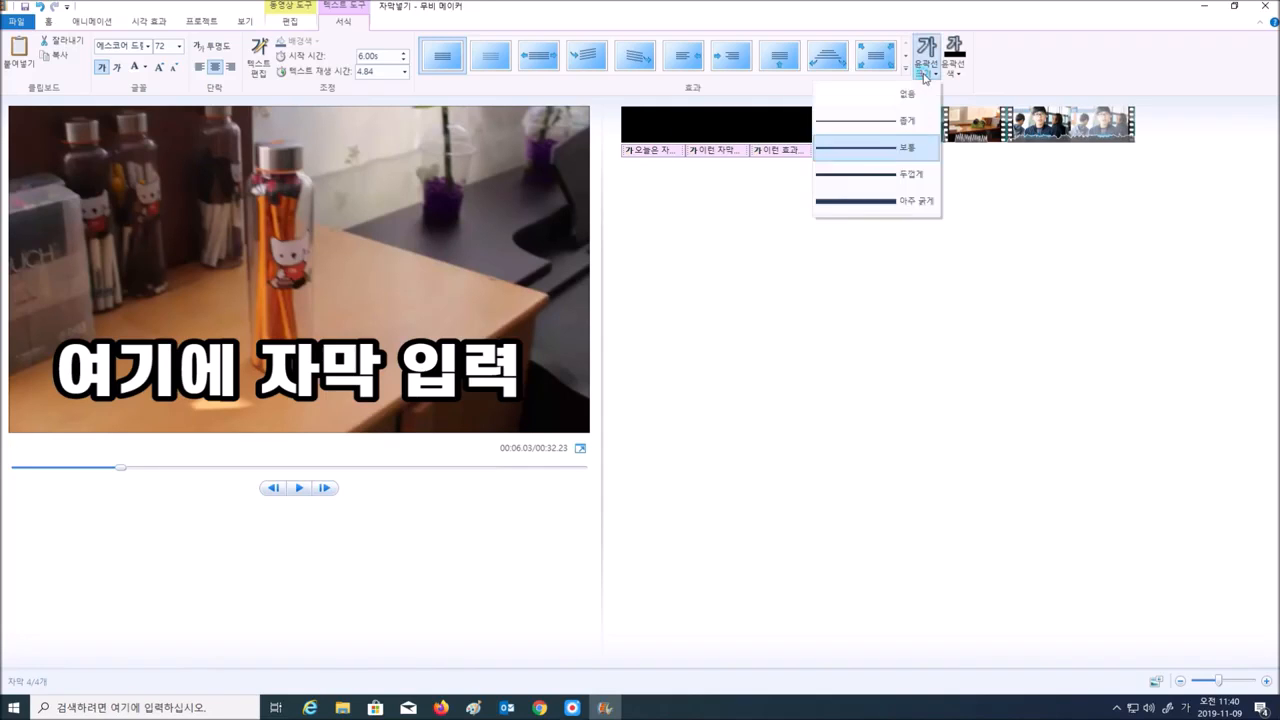
left_click(880, 205)
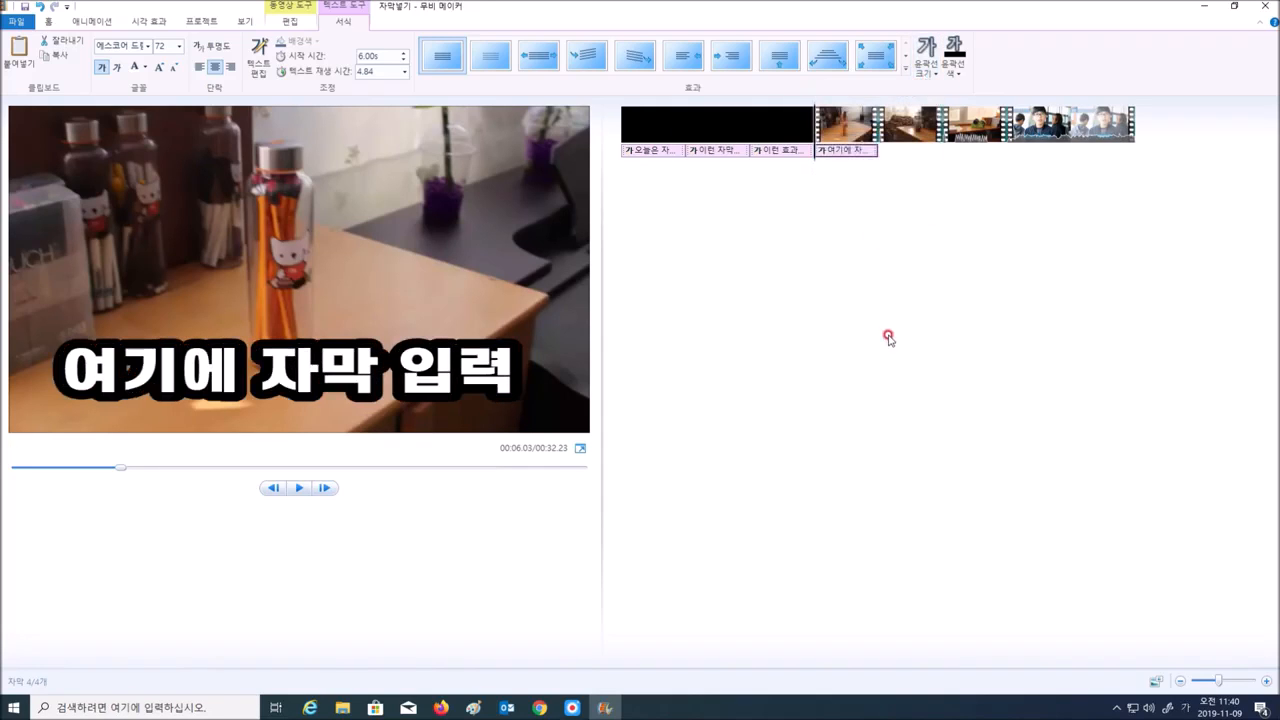
left_click(922, 70)
left_click(903, 149)
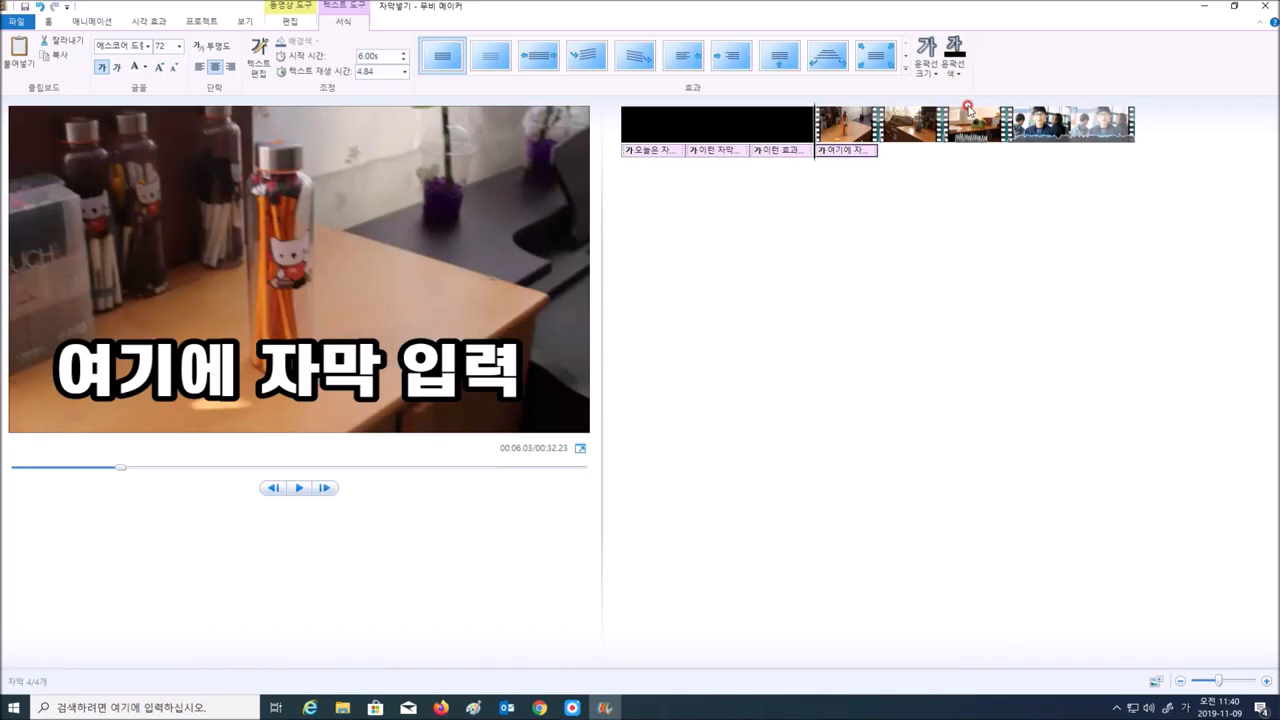
- Set the caption's text duration to 1 second
left_click(396, 117)
left_click(377, 70)
left_click_drag(358, 72, 391, 72)
left_click(366, 70)
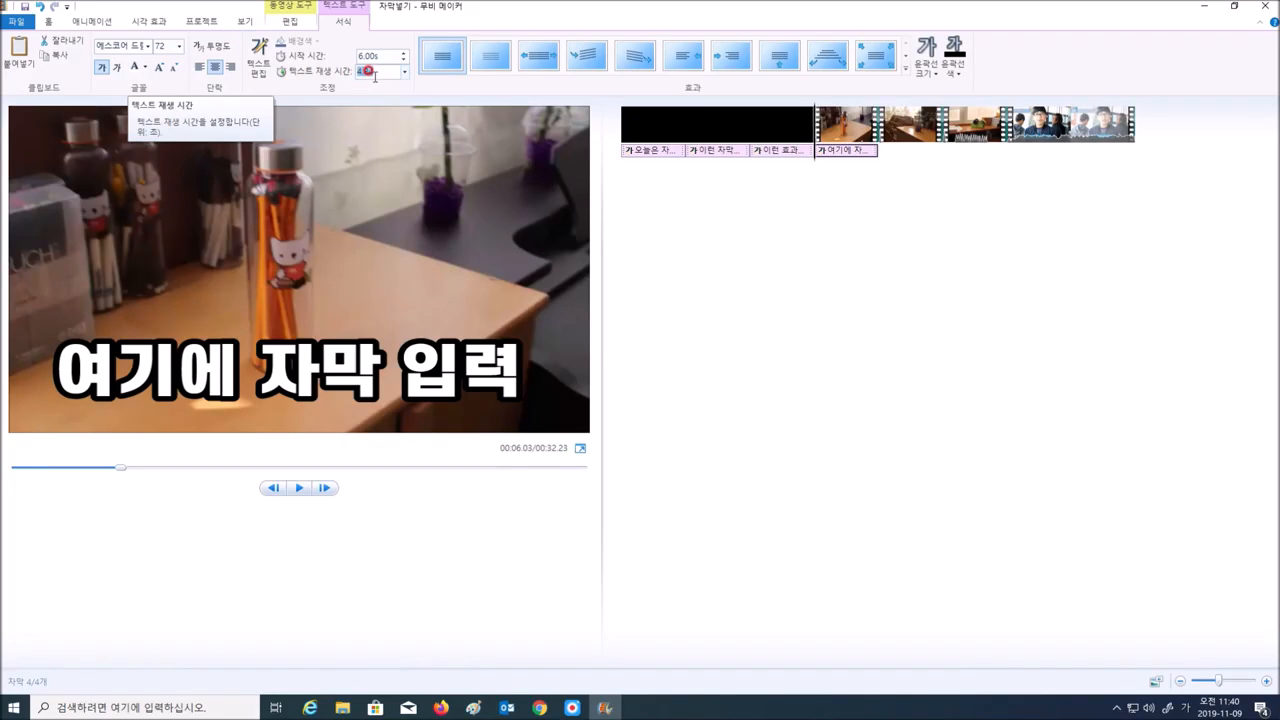
left_click(198, 76)
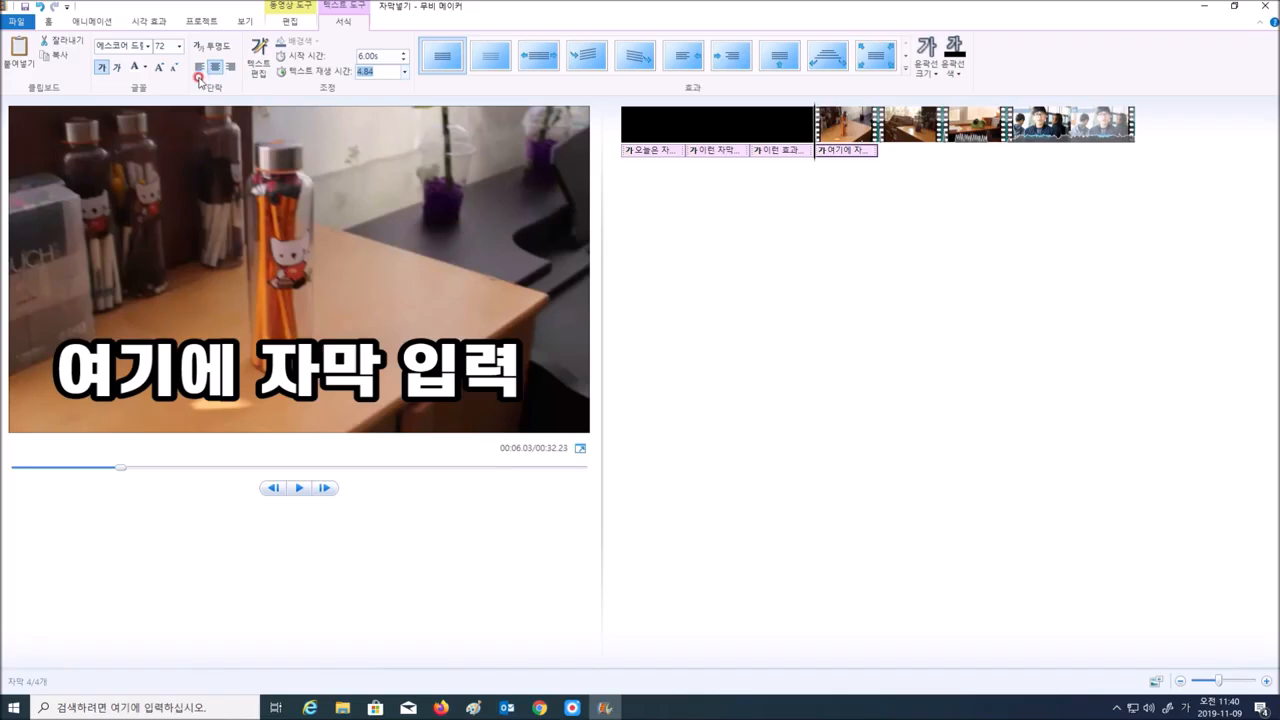
type("1")
key("Return")
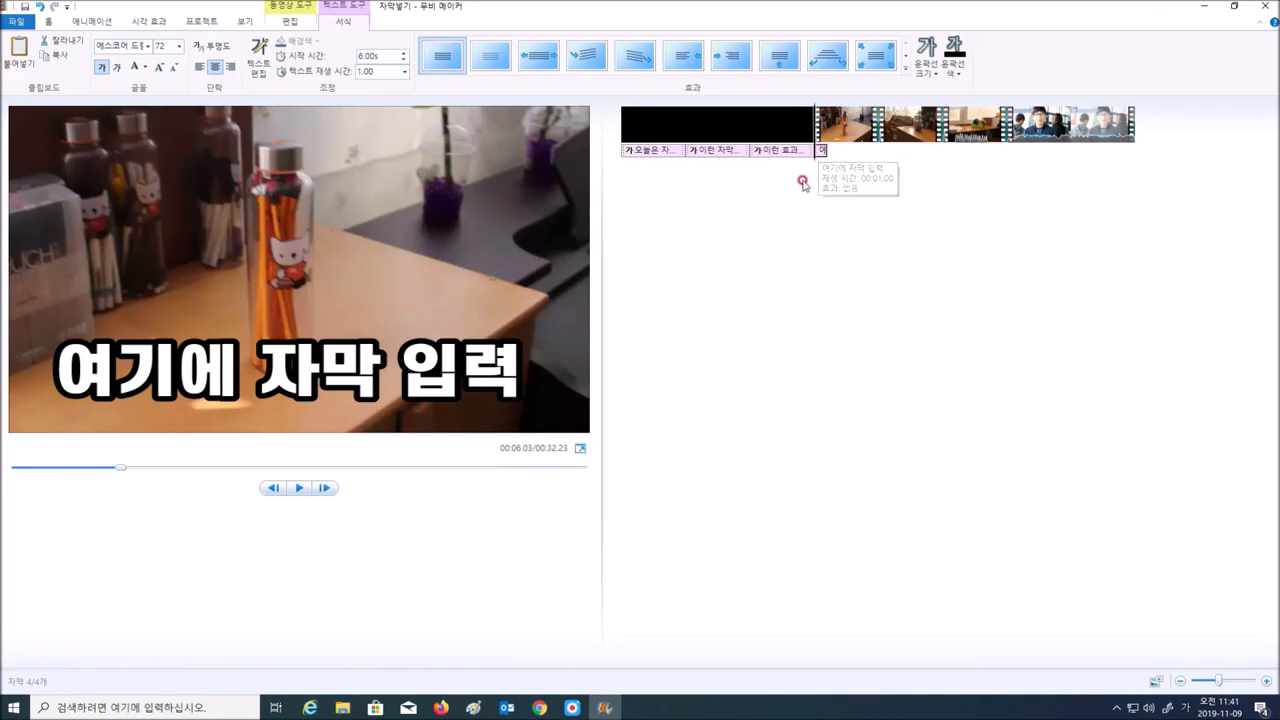
- Try to lengthen the caption on the timeline, and re-enter 1 second as its text duration
left_click_drag(825, 150, 877, 150)
double_click(384, 71)
type("1")
key("Return")
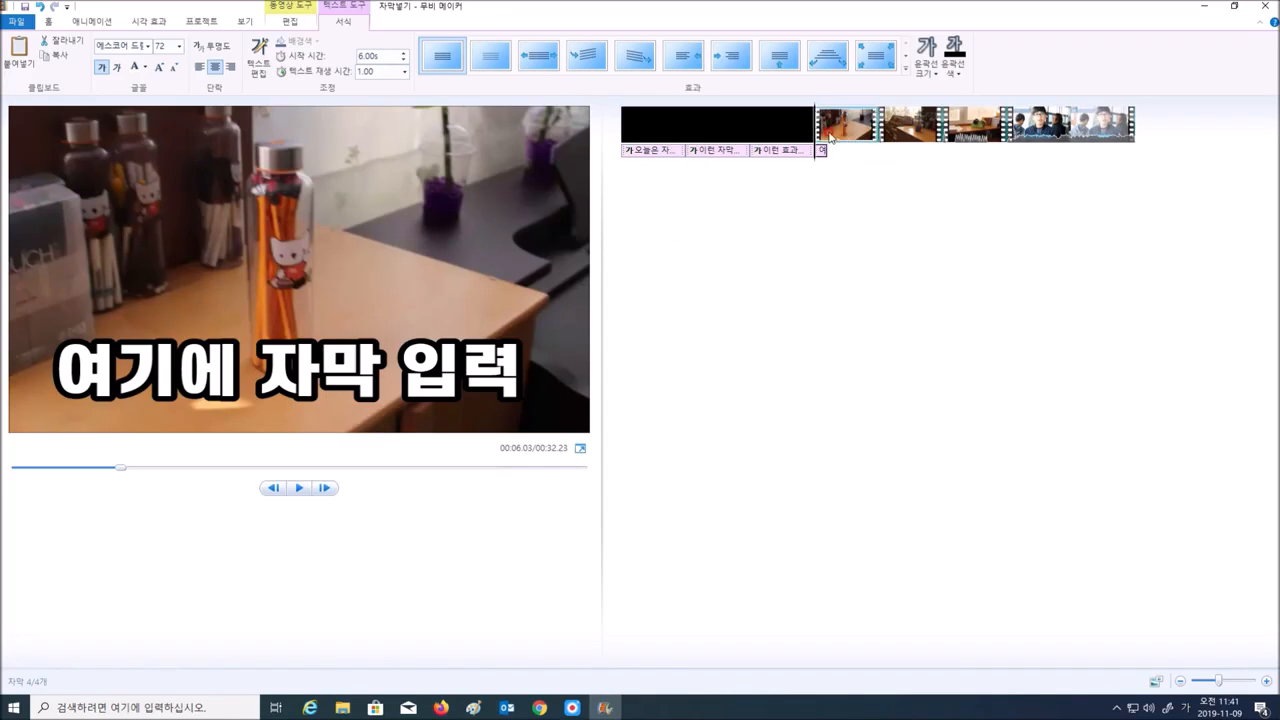
- Select the last caption again, return to its text formatting, and choose a text duration of 10.00 seconds
left_click(808, 229)
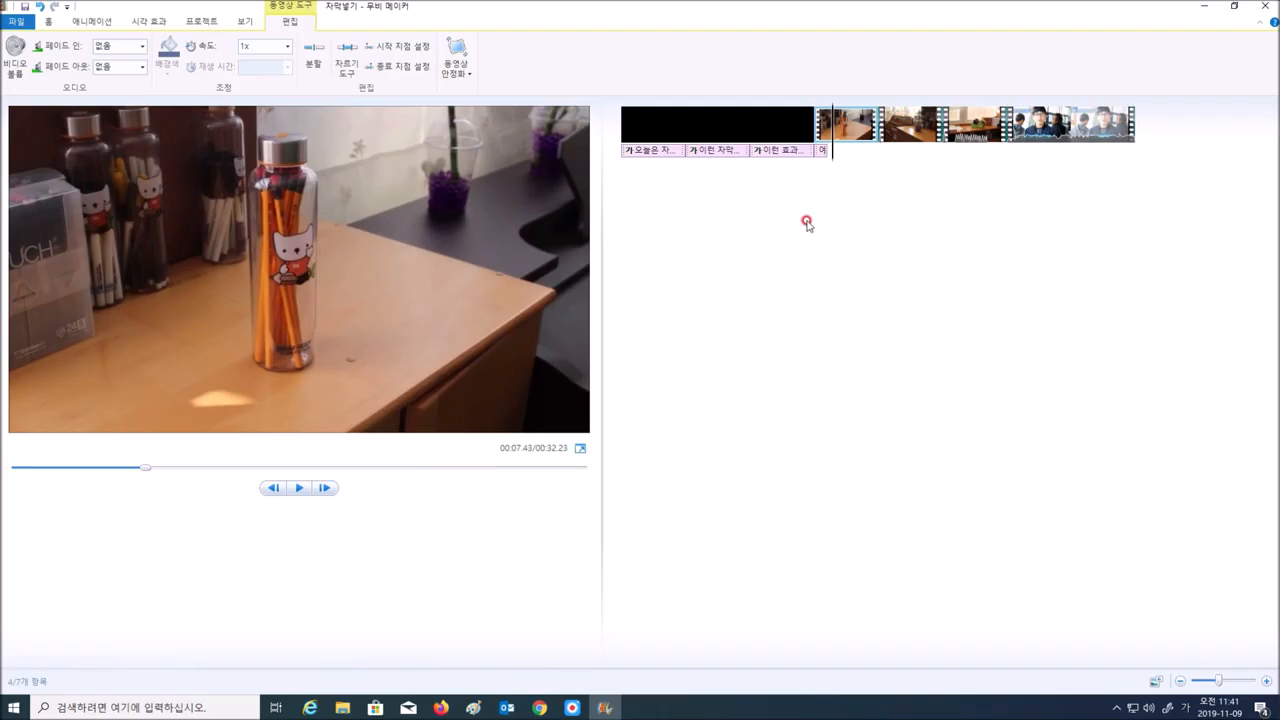
left_click(824, 151)
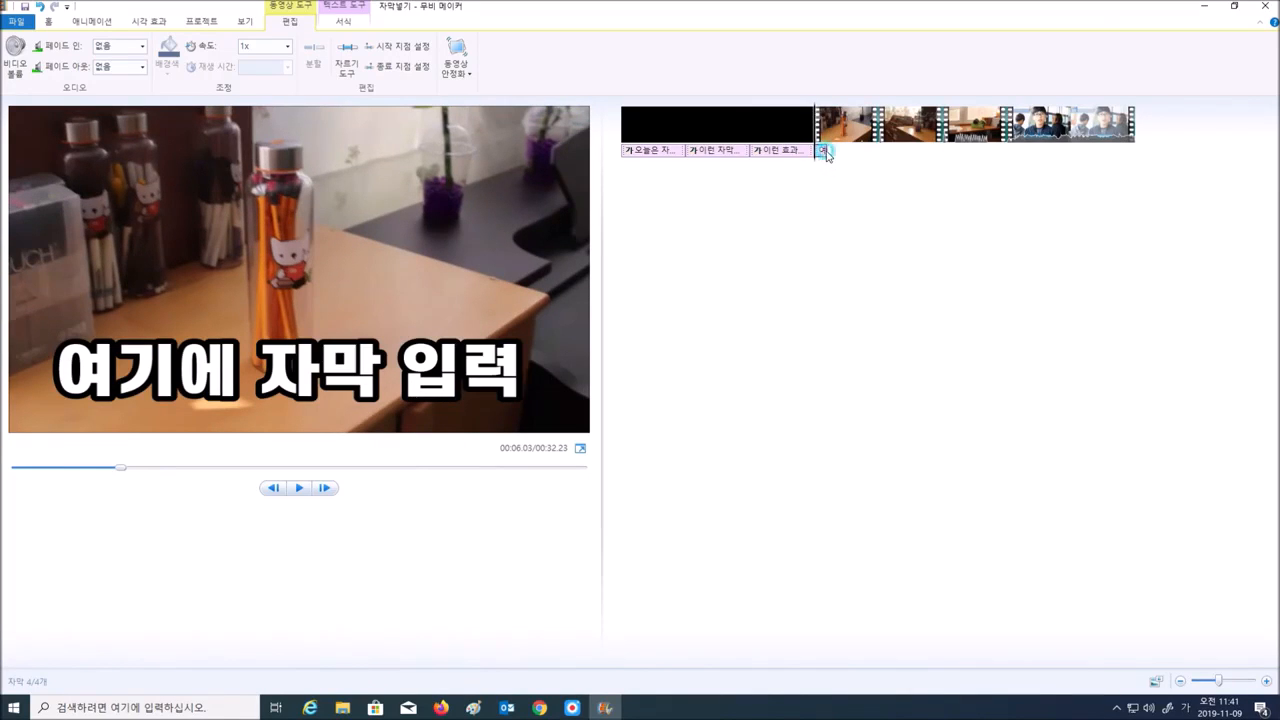
left_click(364, 11)
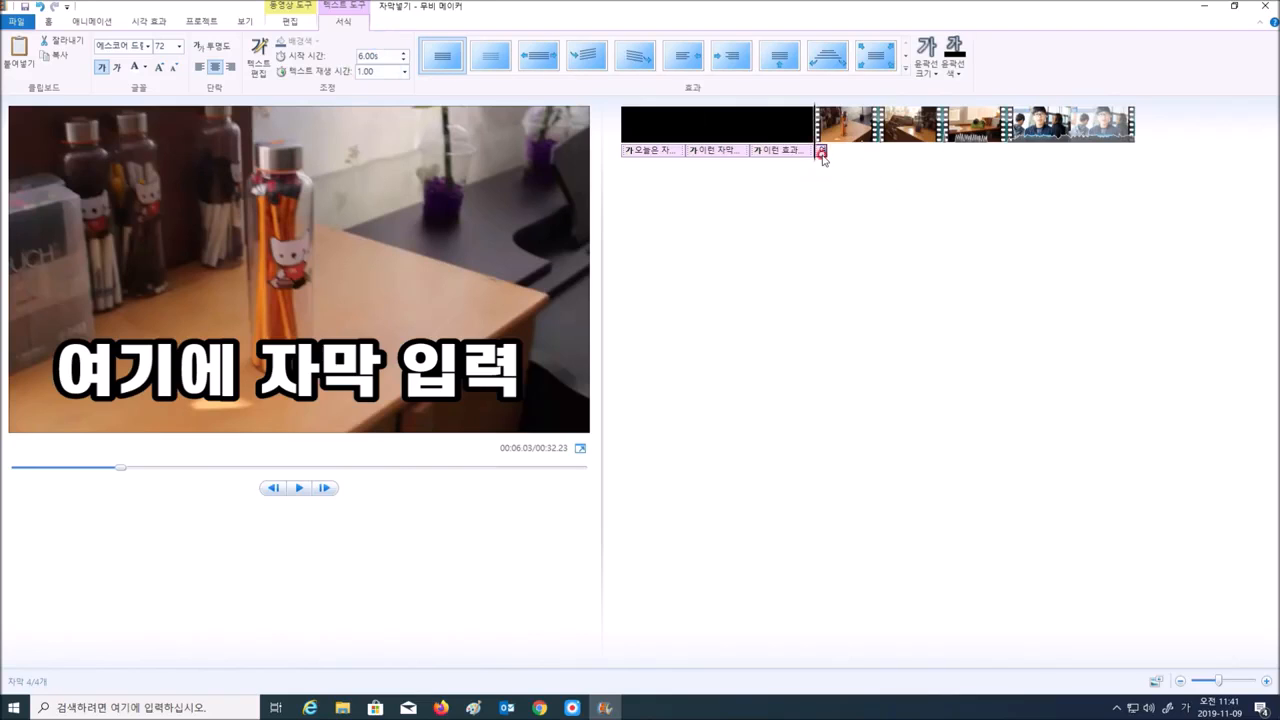
left_click(403, 72)
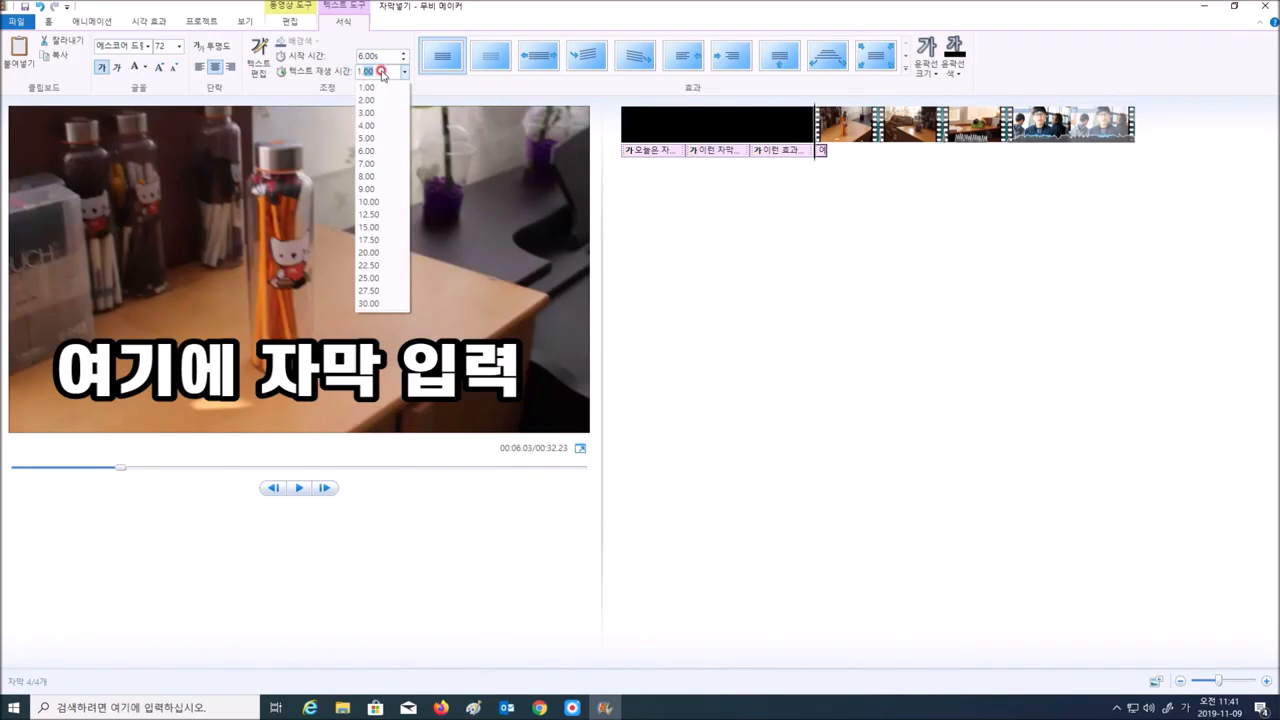
left_click(384, 202)
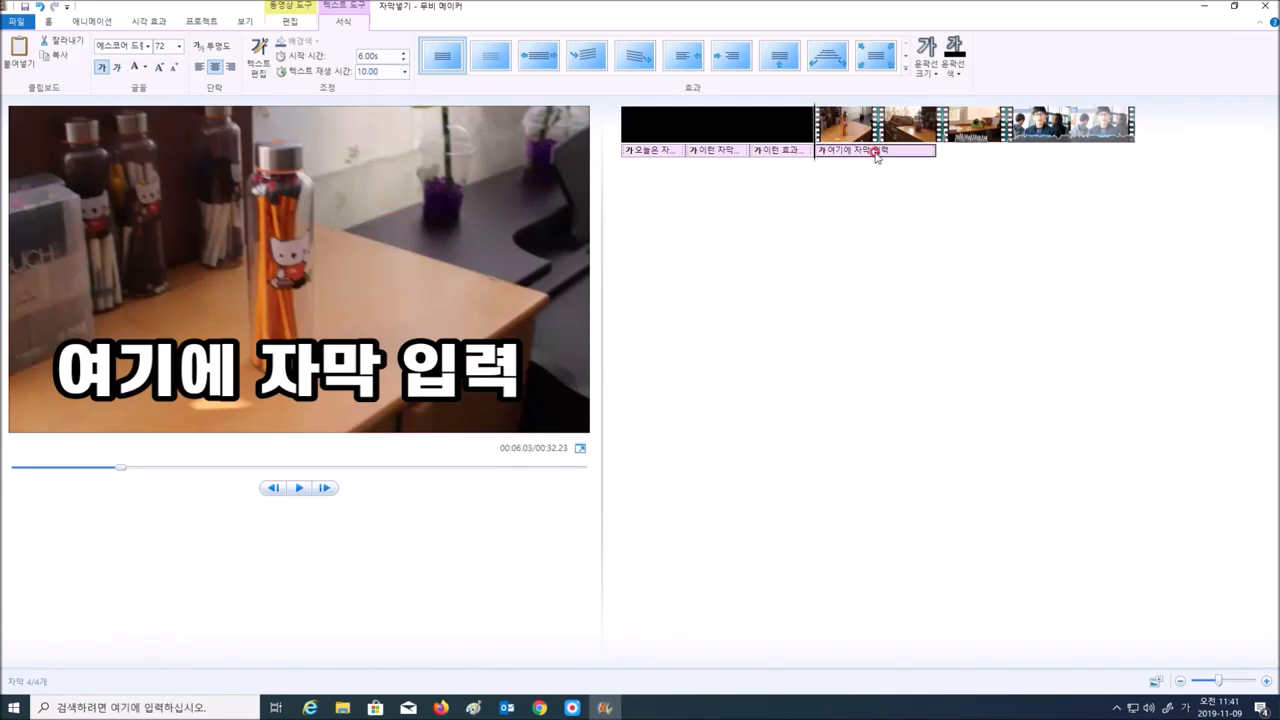
- Move the playhead near the start of the last caption and set the caption's text duration to 5 seconds
left_click(822, 157)
mouse_move(822, 160)
left_mouse_down()
mouse_move(932, 146)
mouse_move(818, 152)
left_mouse_up()
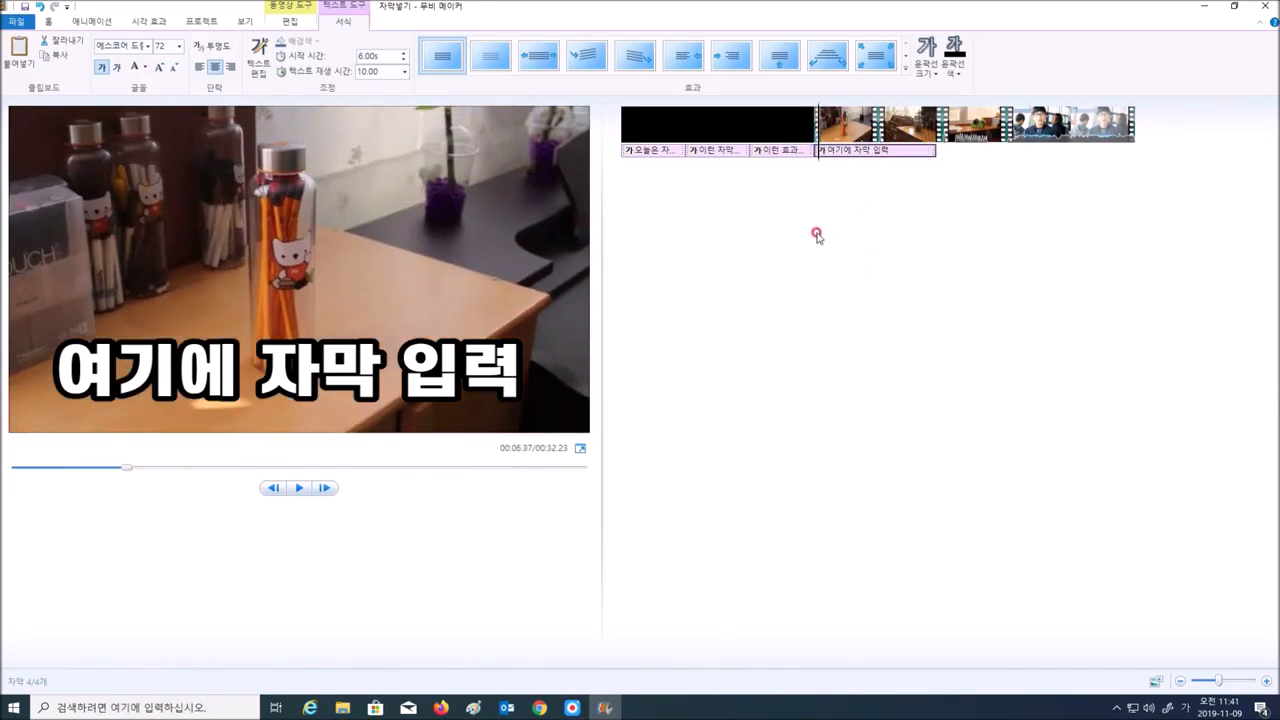
left_click(872, 155)
left_click(377, 72)
type("5")
key("Return")
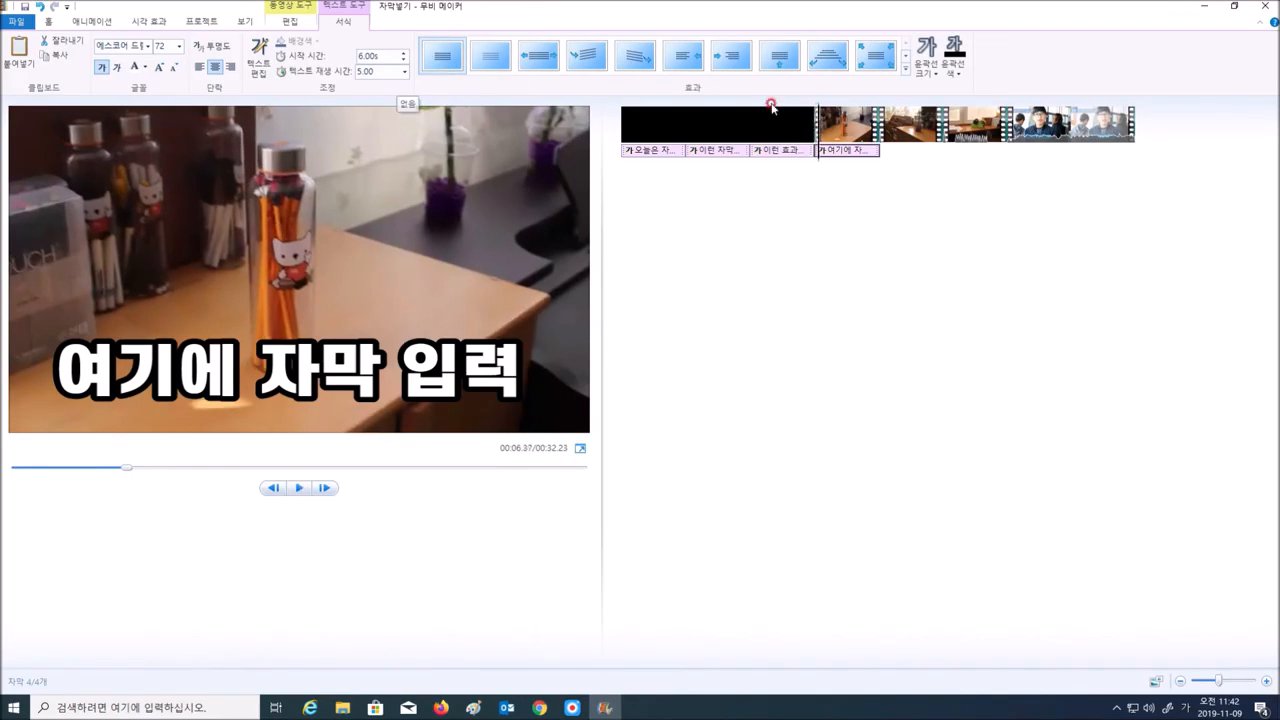
- Compare the caption with no effect (없음) and with the first emphasis (강조) effect, leaving the emphasis effect applied
left_click(474, 58)
left_click(434, 57)
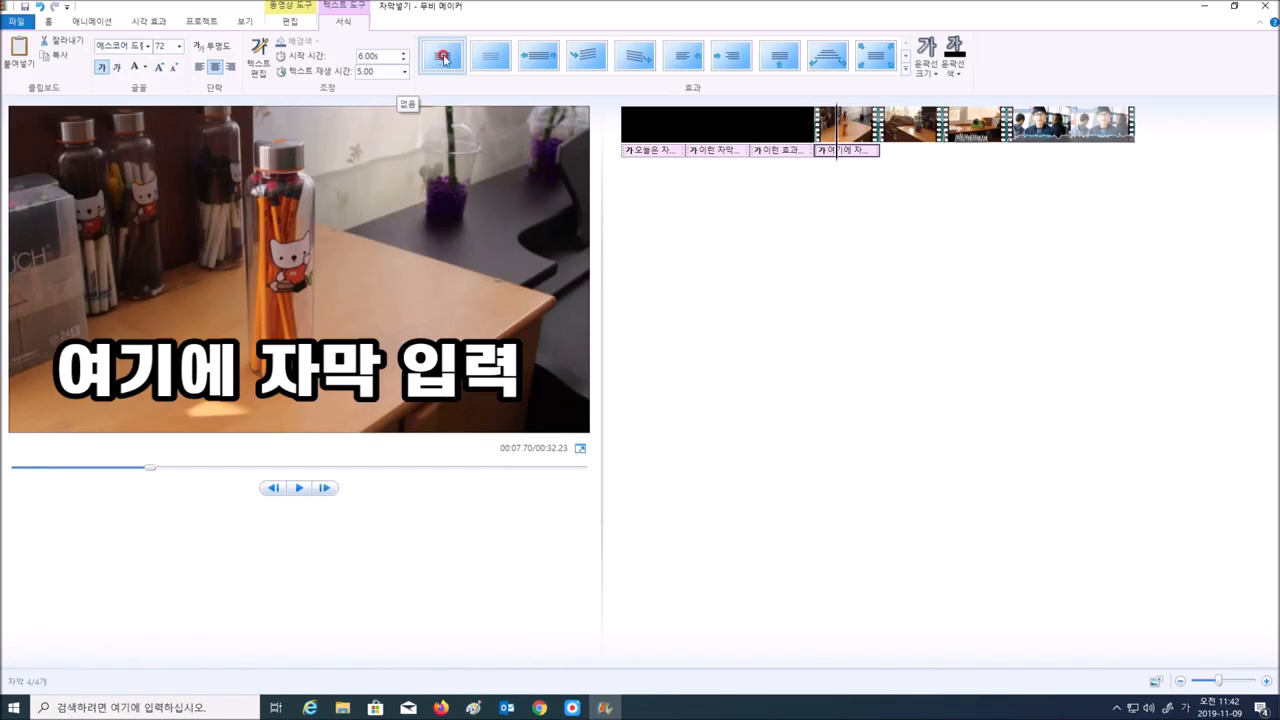
left_click(506, 58)
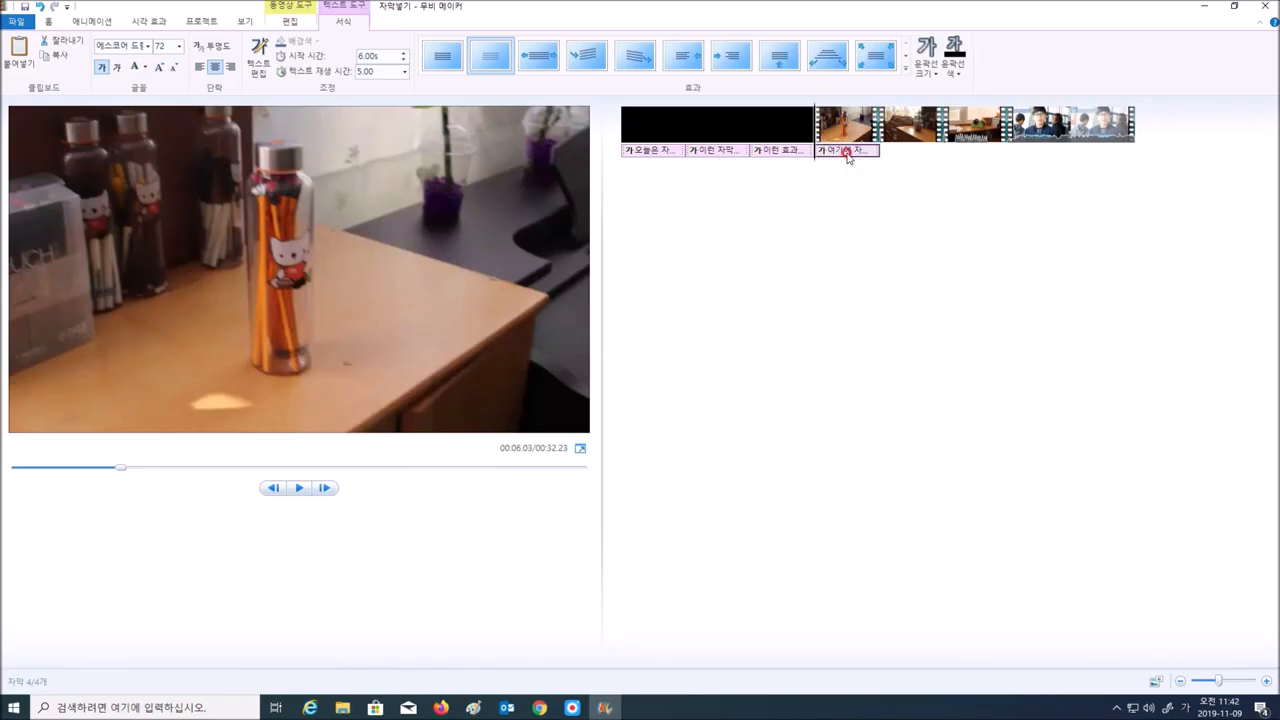
- Set the caption's text duration to 2 seconds and play the caption section of the video
left_click(376, 72)
type("2")
key("Return")
left_click(299, 488)
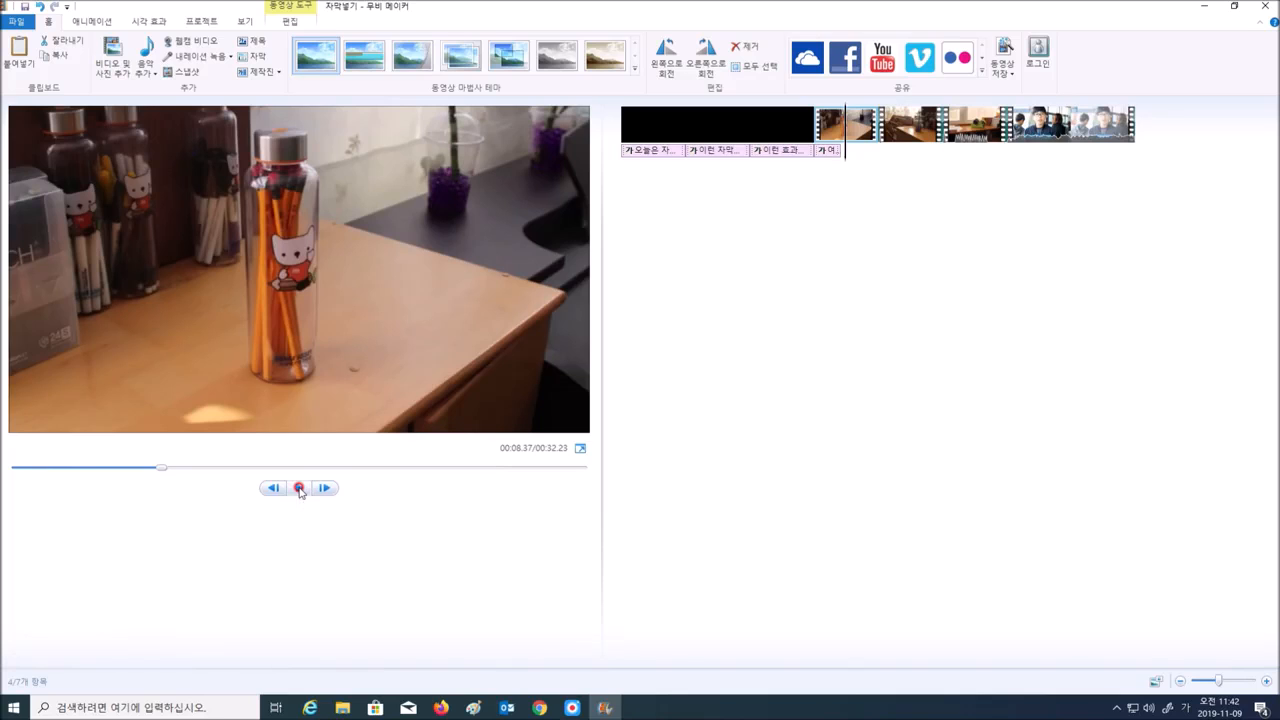
- Try the second emphasis (강조) effect on the last caption, and replace it with the first 심플 effect
left_click(830, 150)
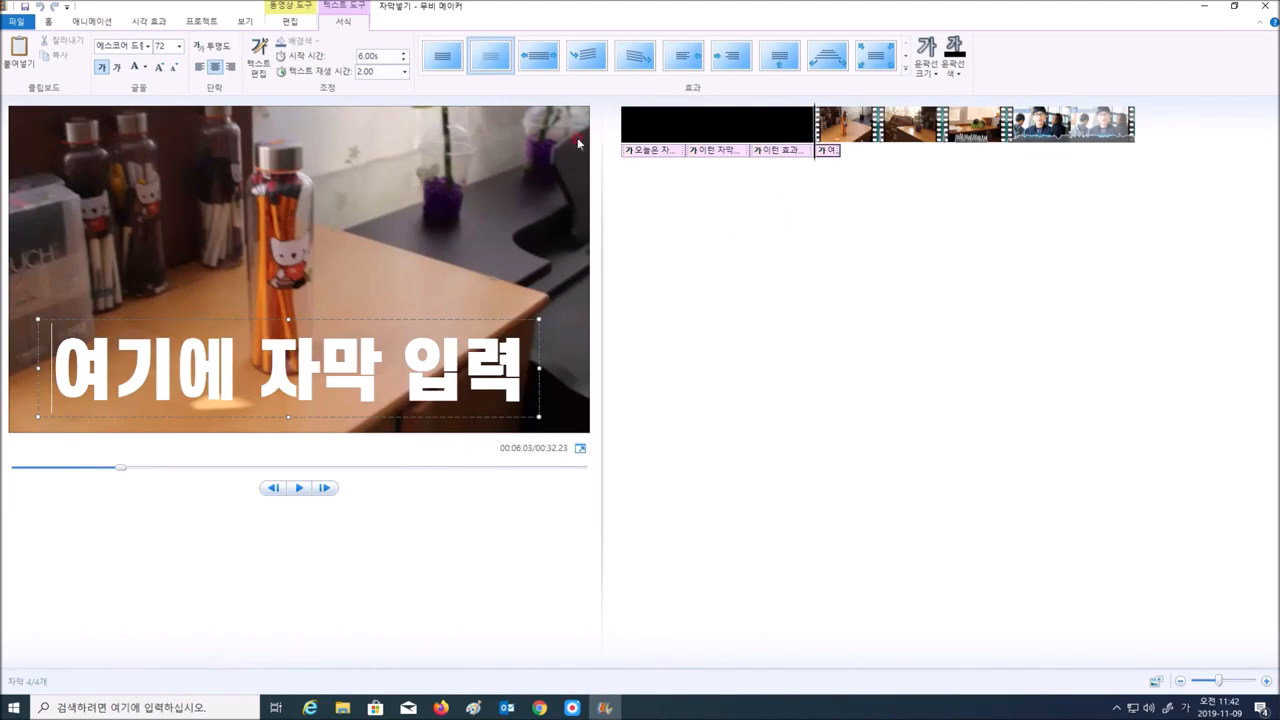
left_click(547, 63)
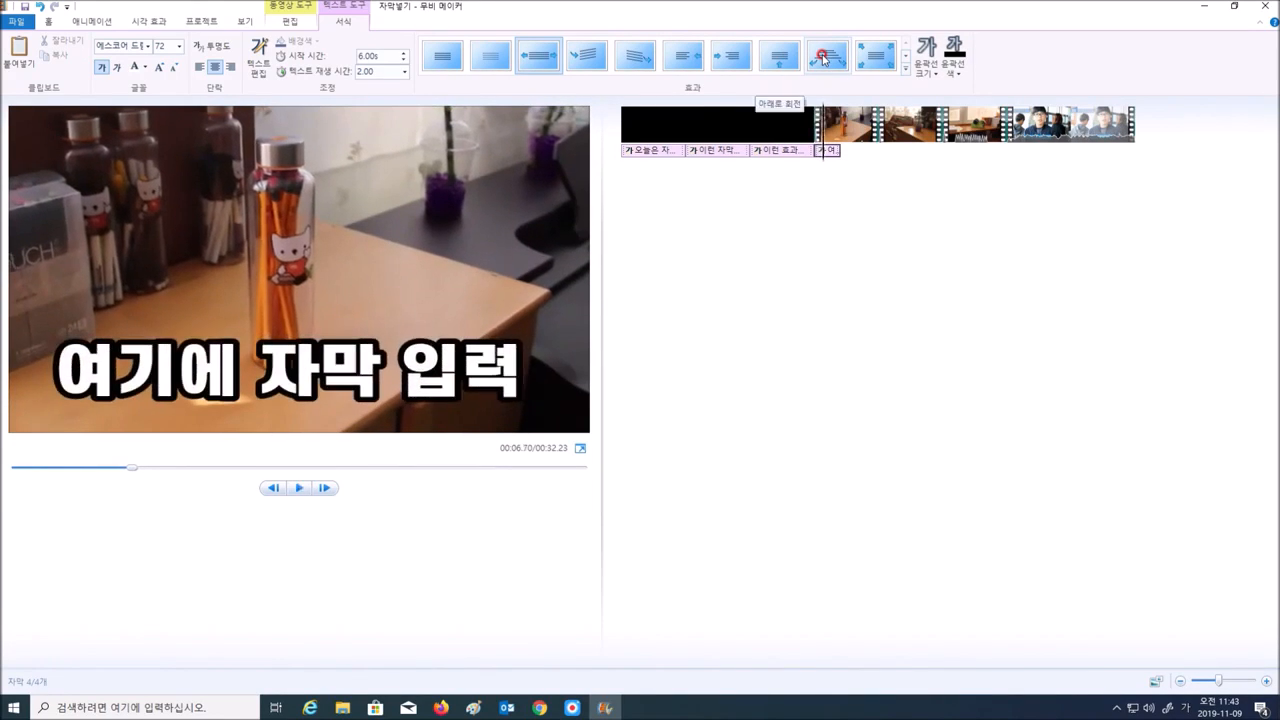
left_click(905, 68)
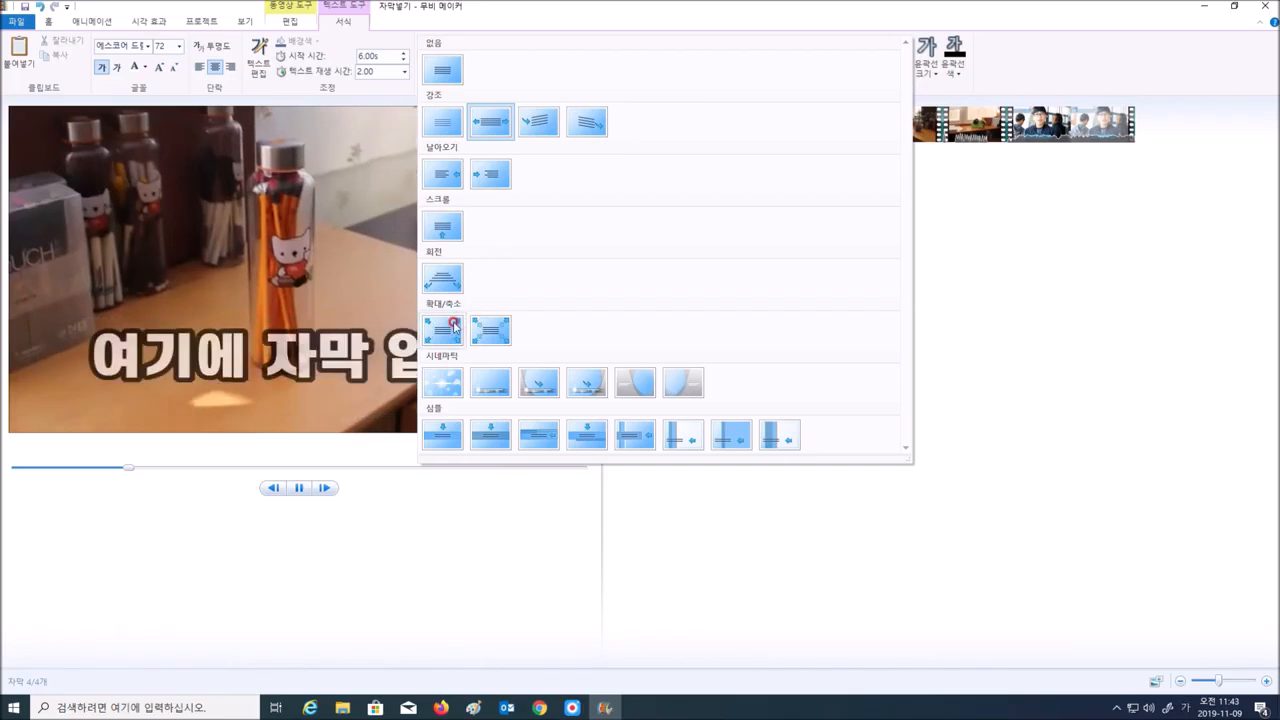
left_click(446, 445)
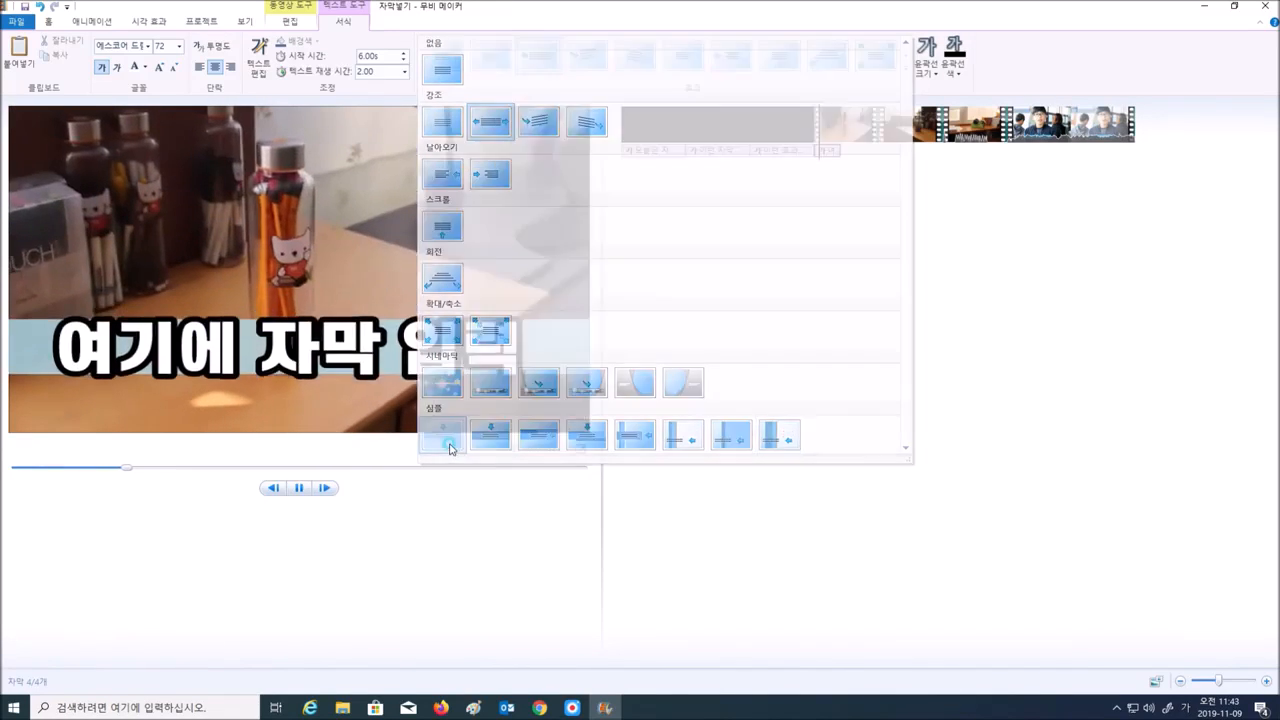
- Play the last caption from its start to preview its effect, pause midway, and view the full gallery of text effects
left_click(296, 489)
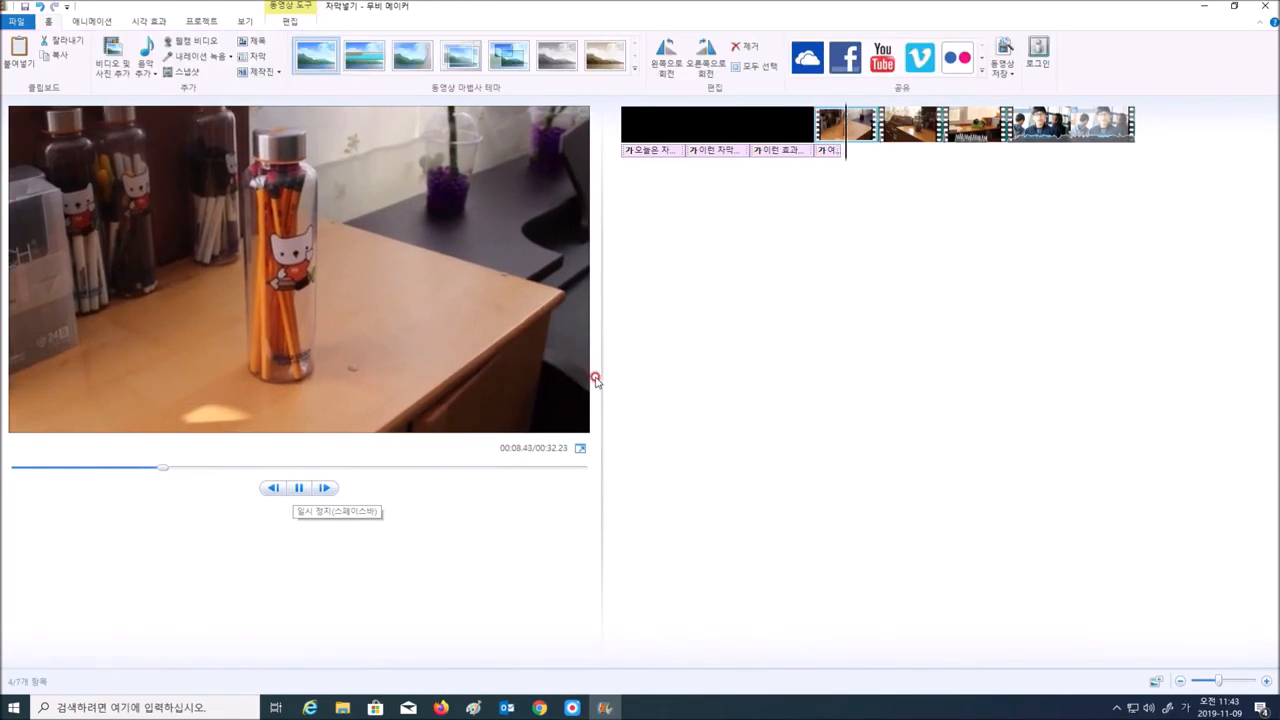
left_click(299, 488)
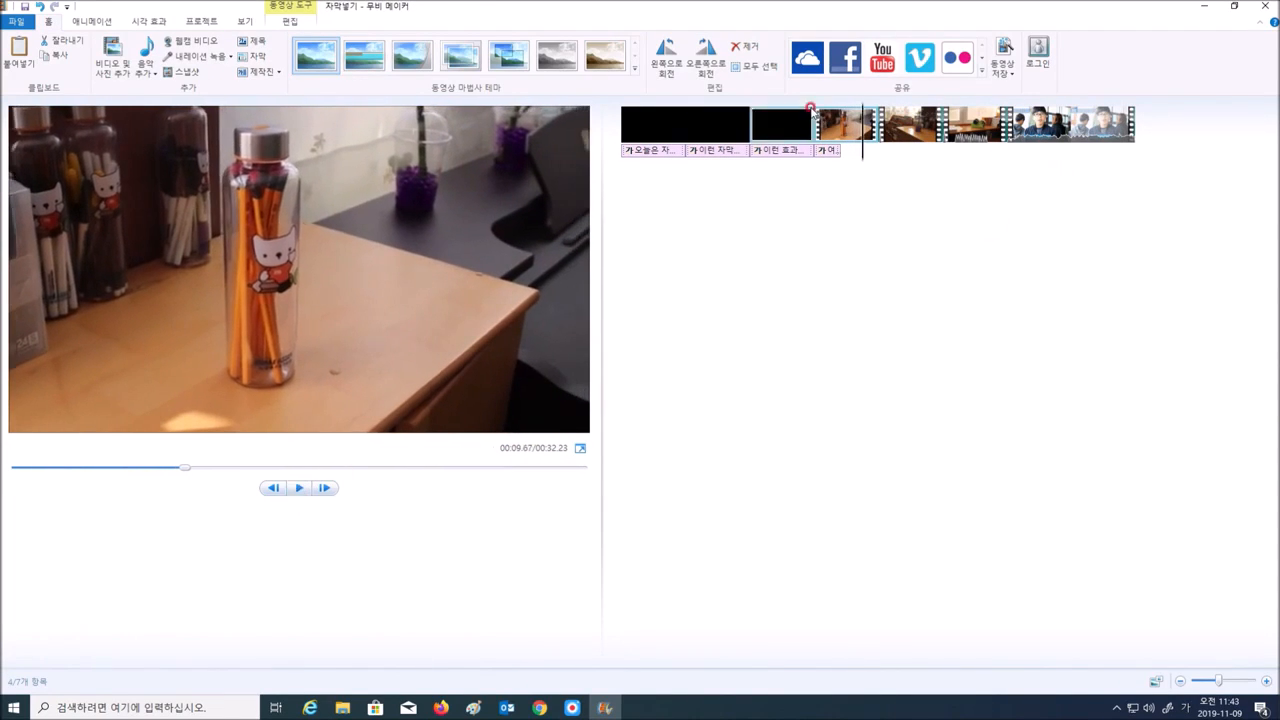
left_click(826, 150)
left_click(300, 488)
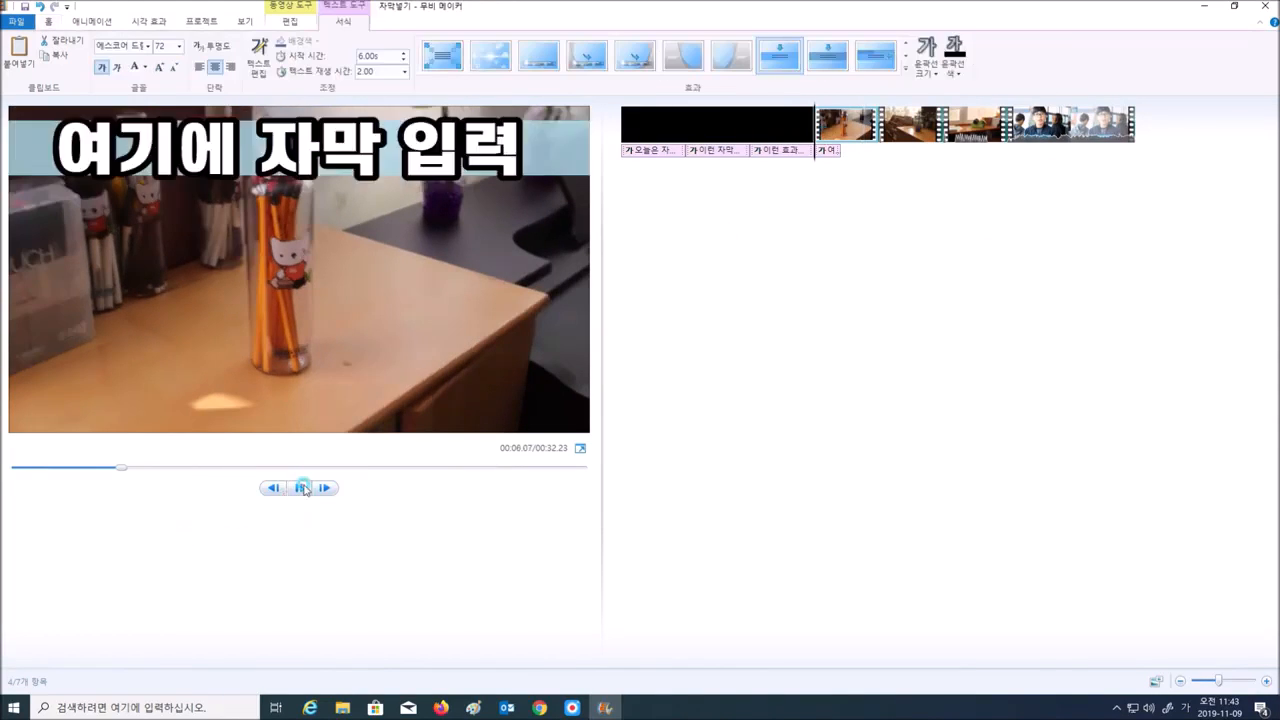
left_click(304, 488)
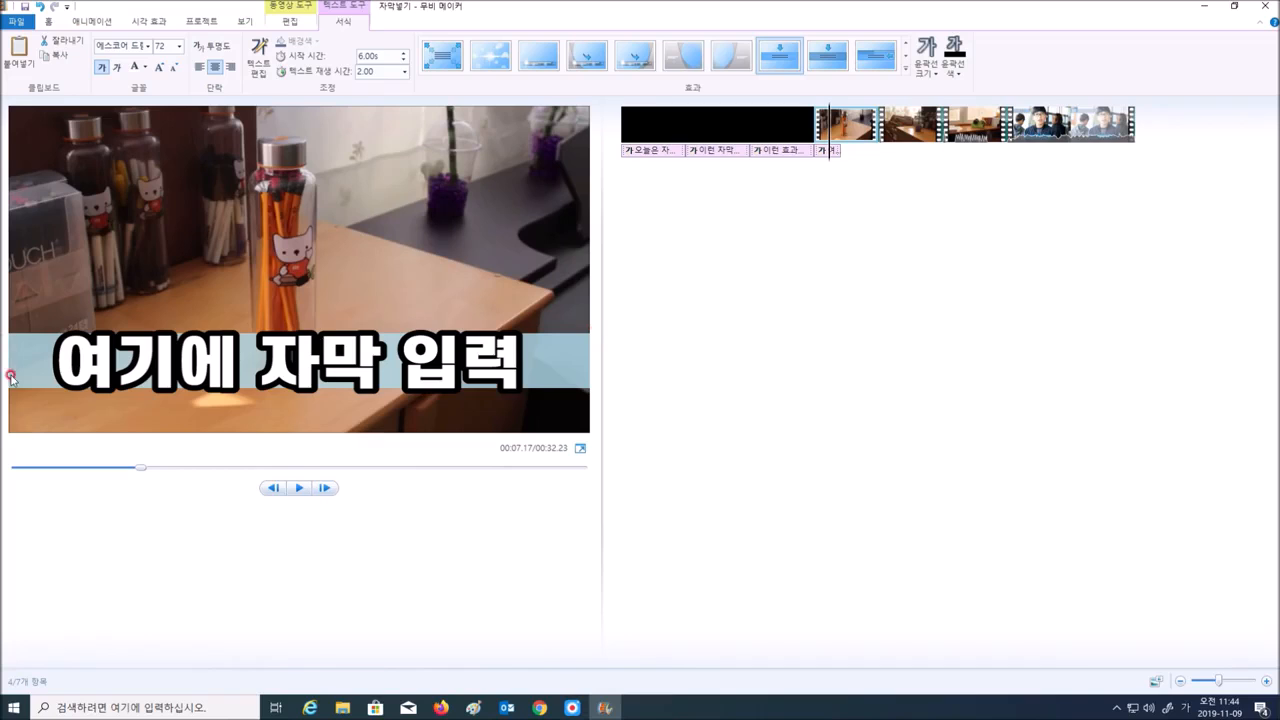
left_click(906, 63)
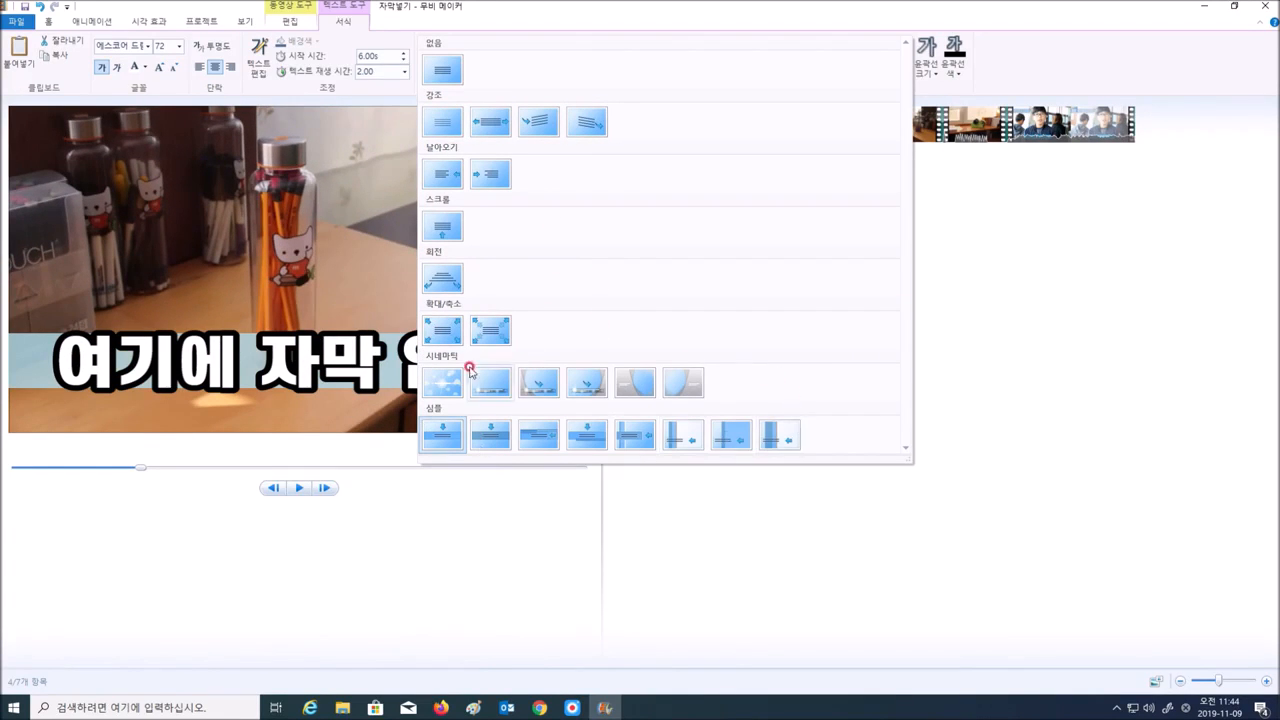
left_click(1017, 503)
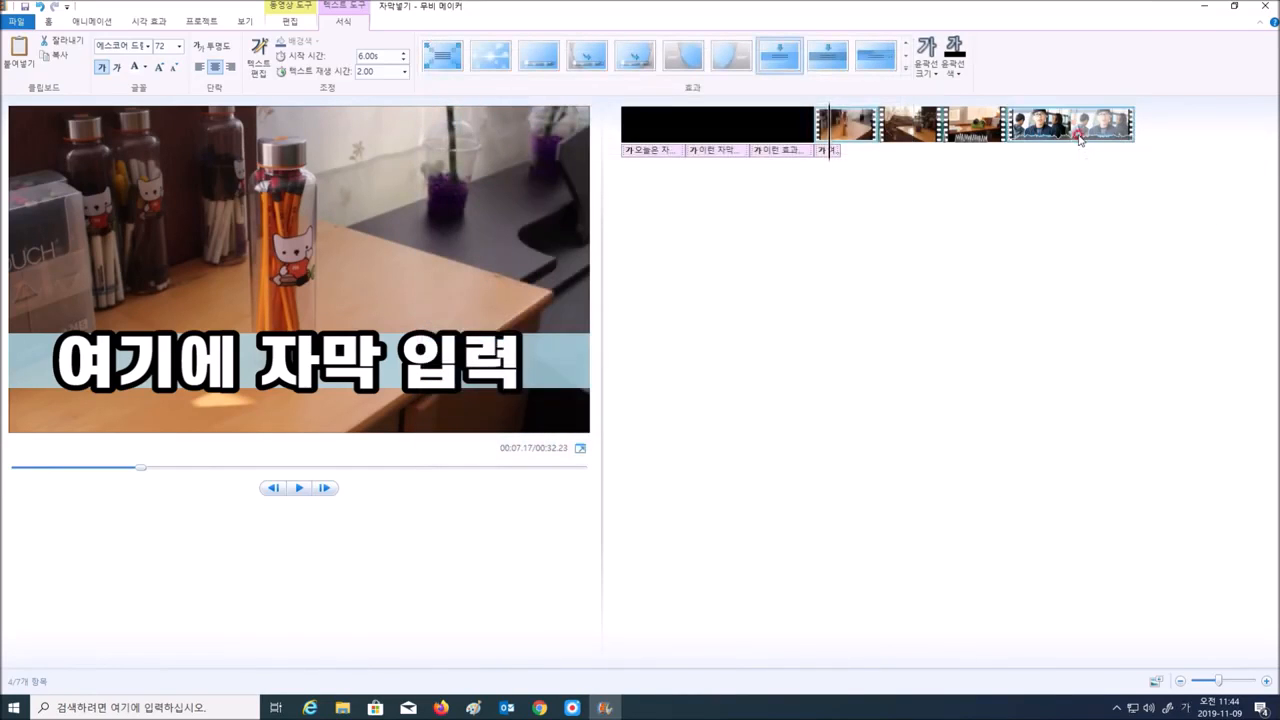